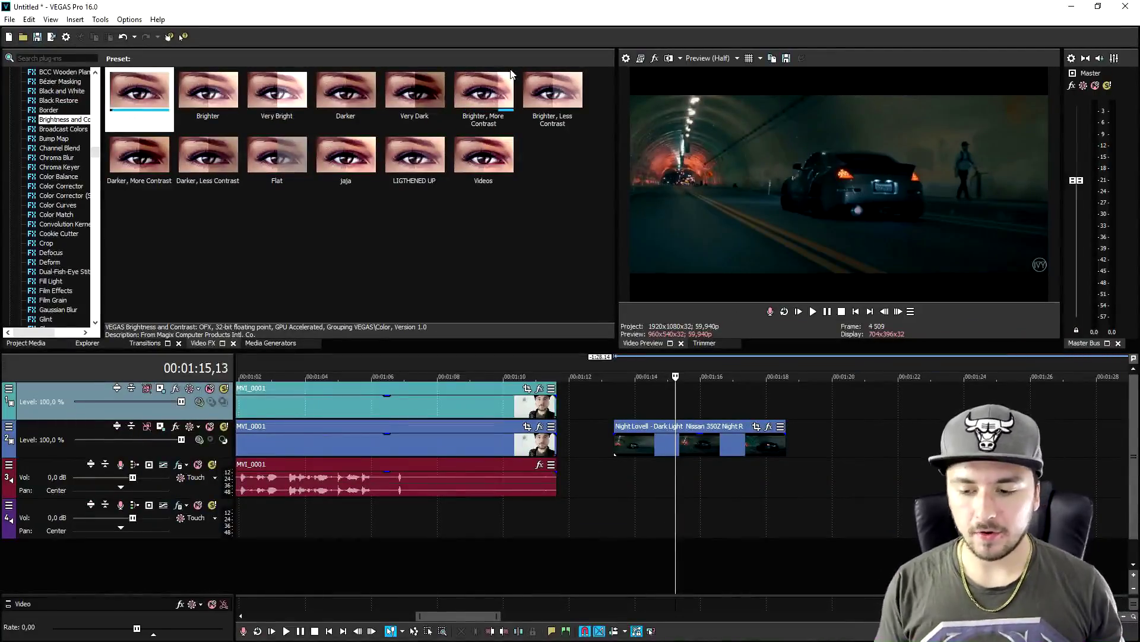
scroll(536, 395, "down", 5)
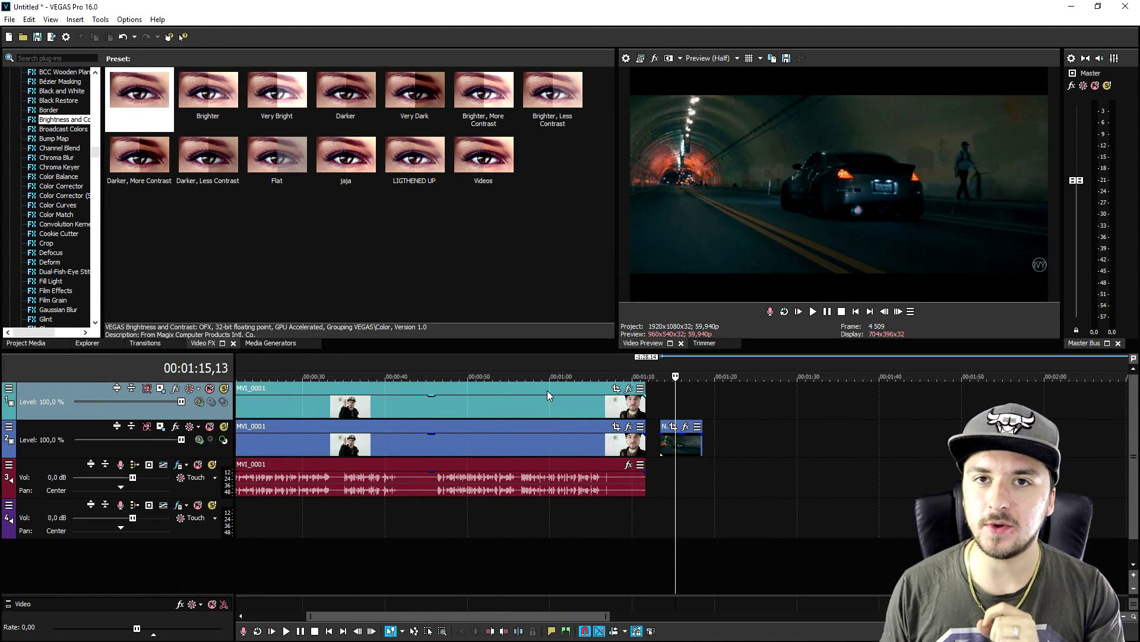
scroll(554, 401, "up", 5)
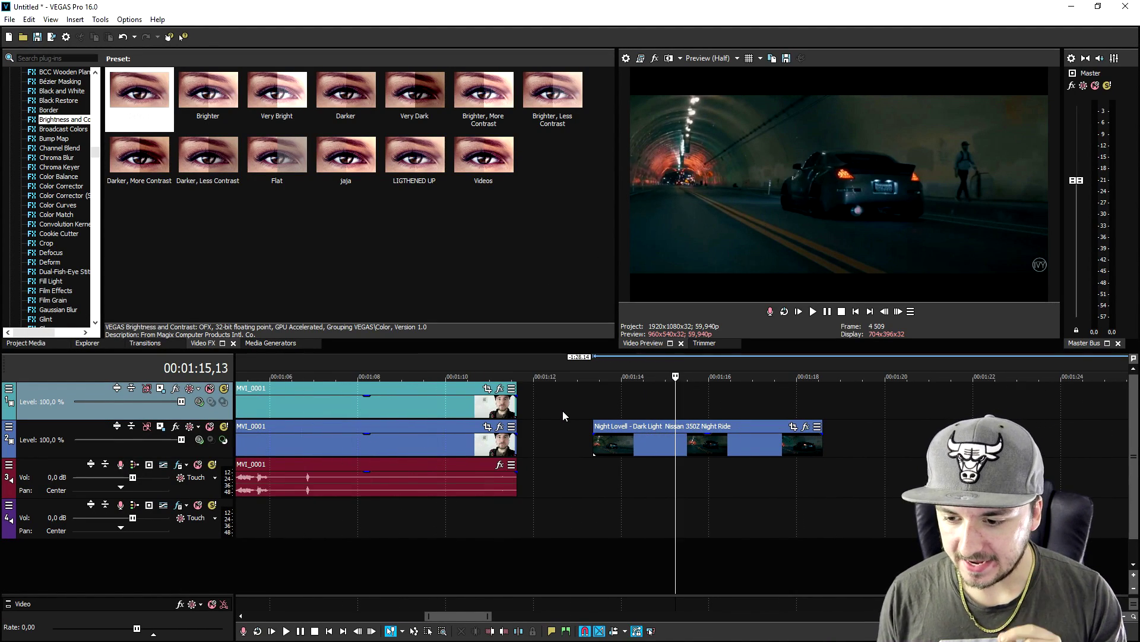
scroll(565, 412, "down", 1)
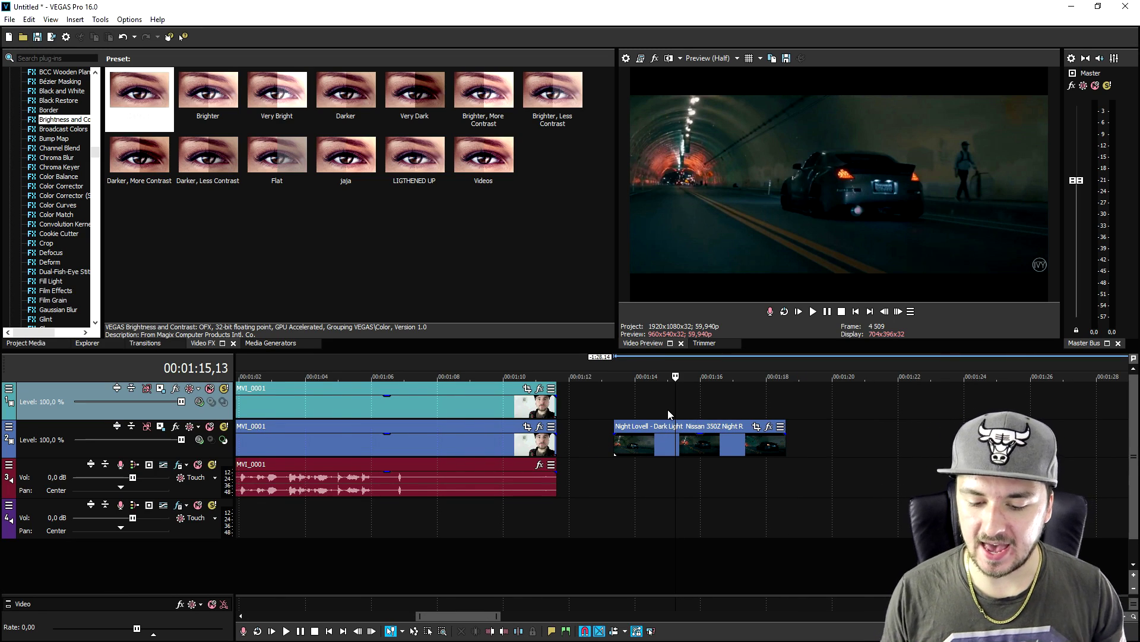
scroll(668, 409, "down", 1)
scroll(683, 410, "up", 2)
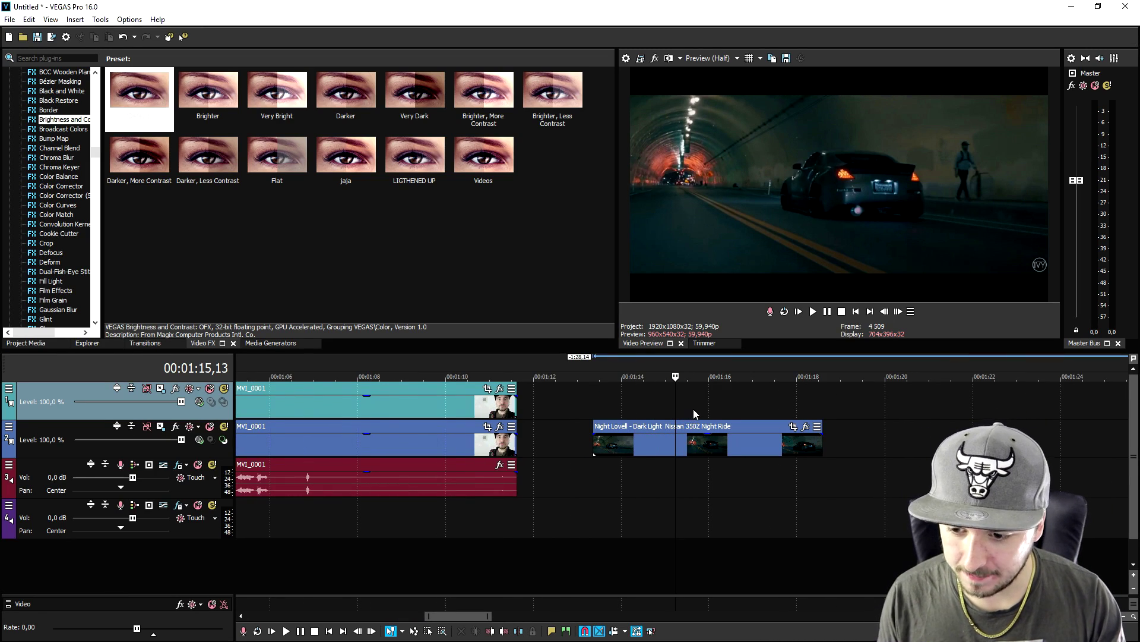
scroll(693, 409, "down", 1)
left_click(639, 394)
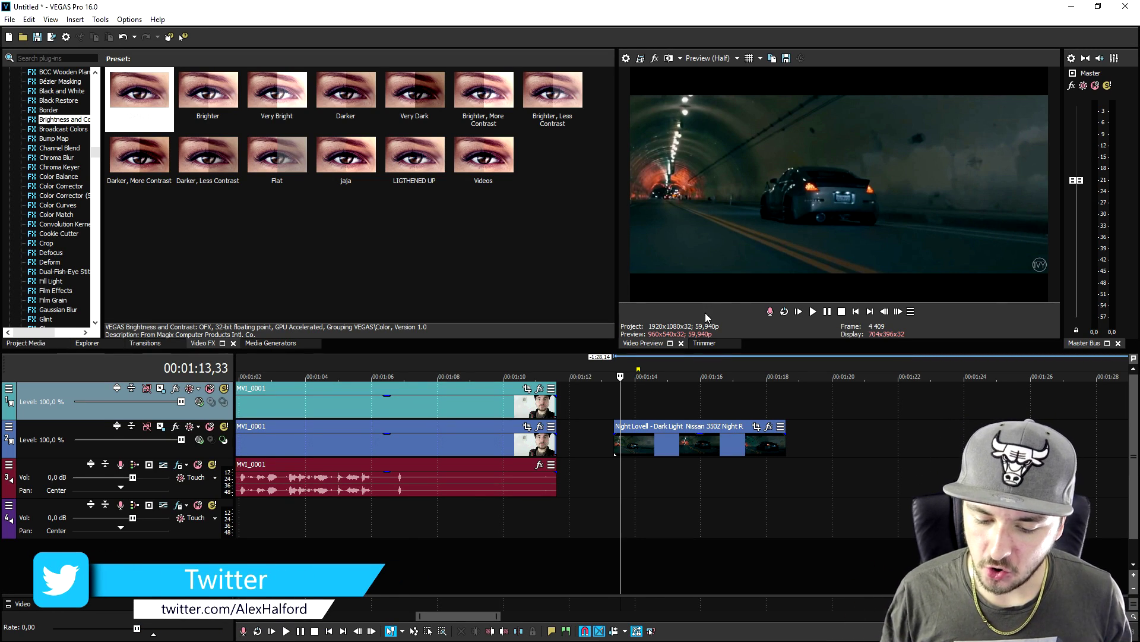
left_click(624, 447)
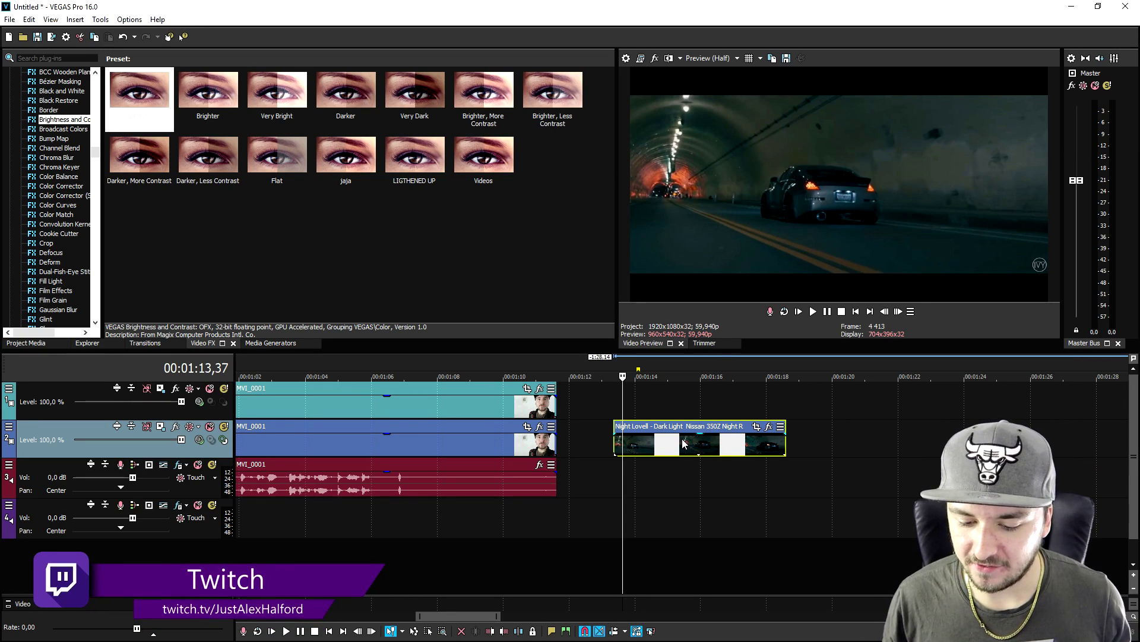
left_click_drag(672, 446, 735, 446)
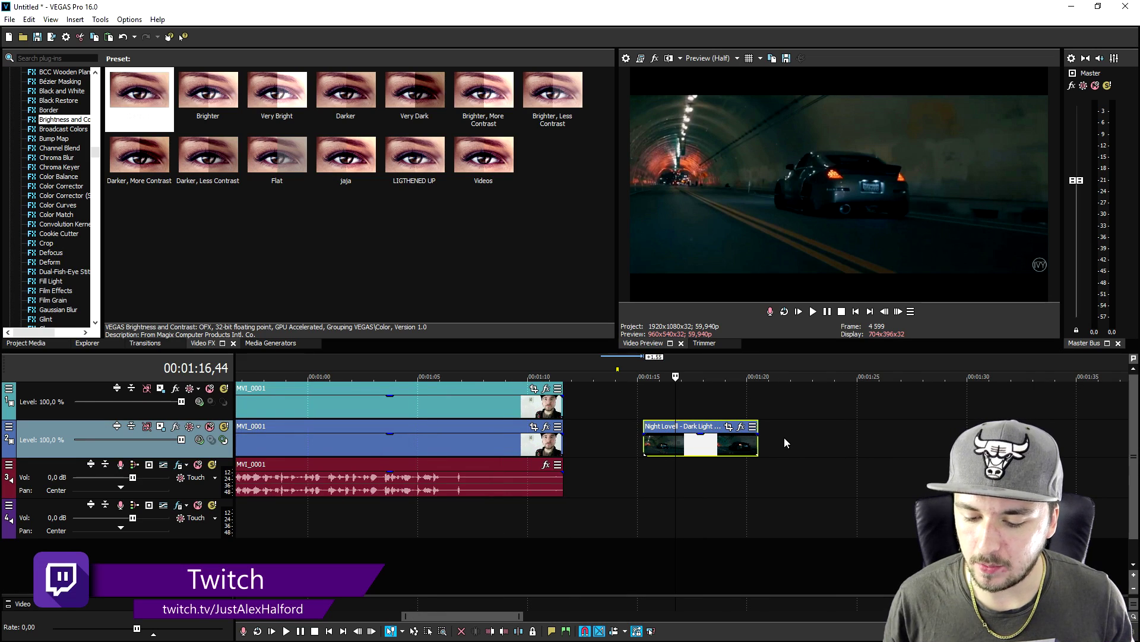
Duplicate the night-ride clip and stack the copy on track 1 above the original.
key("ctrl+v")
scroll(776, 449, "down", 2)
scroll(656, 447, "up", 2)
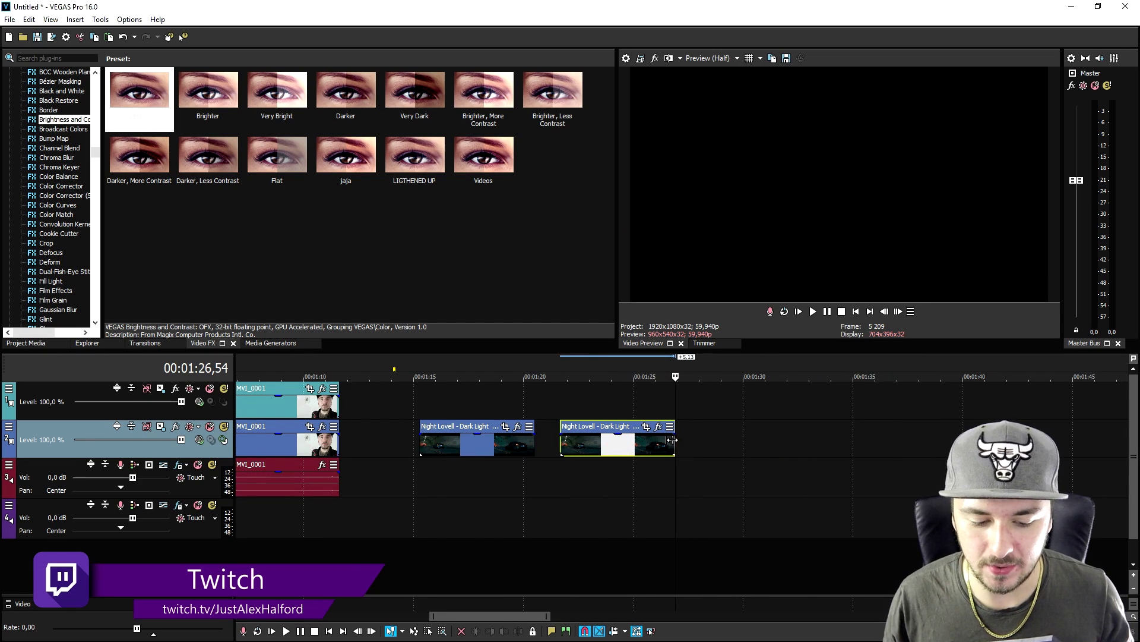
left_click_drag(478, 428, 613, 402)
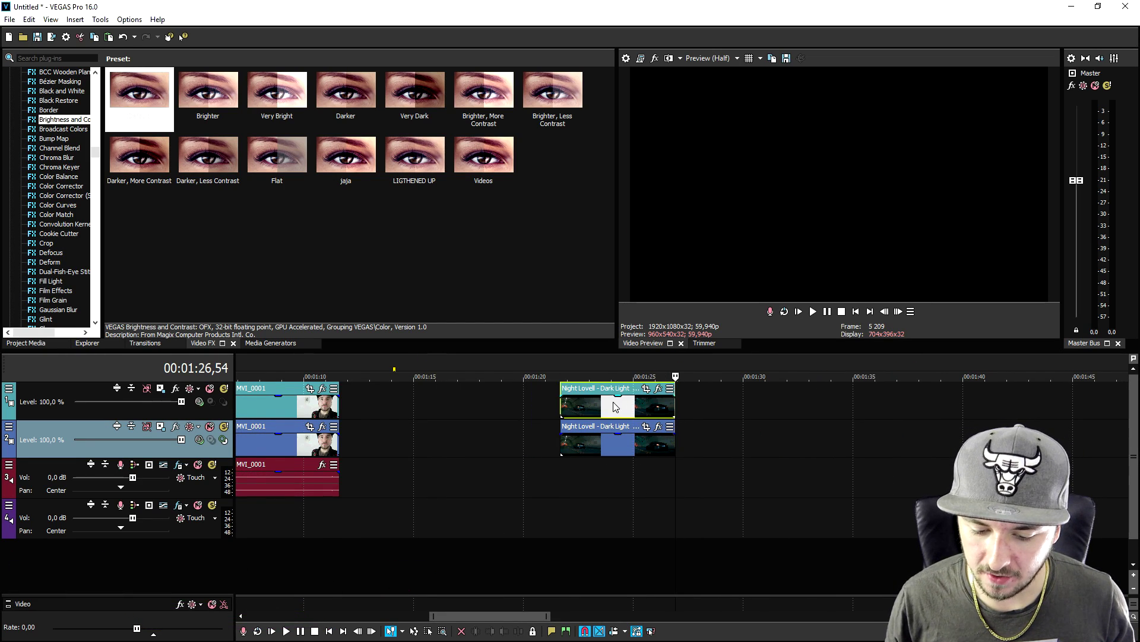
scroll(654, 428, "up", 2)
Lower the track-2 night-ride event's opacity to 5% and pick the Bézier Masking effect.
left_click(705, 433)
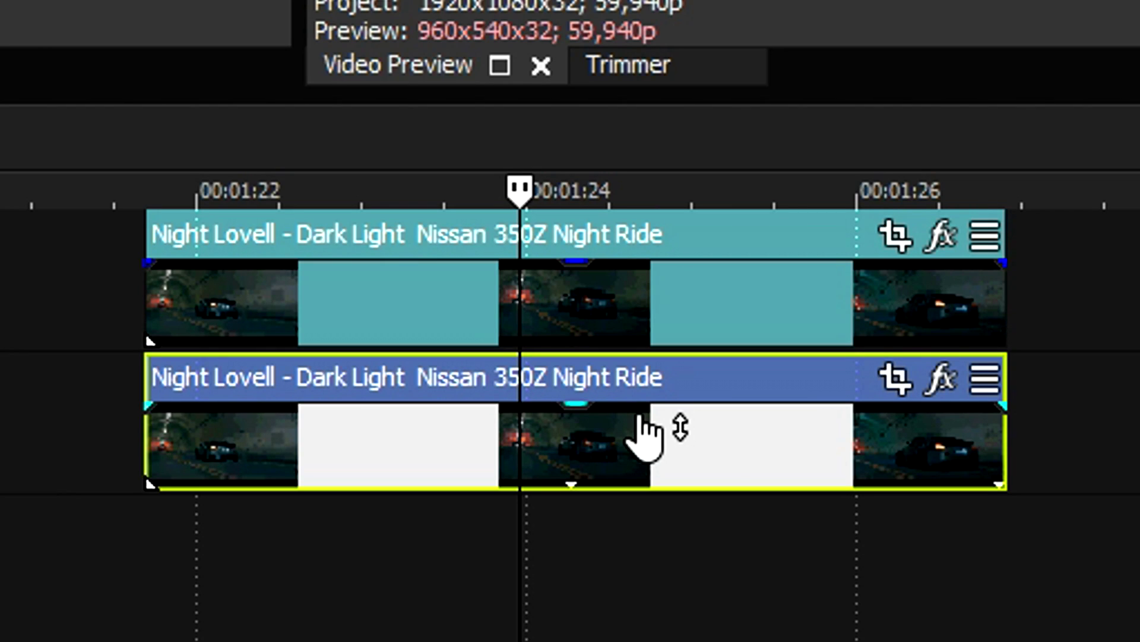
left_click_drag(642, 421, 642, 505)
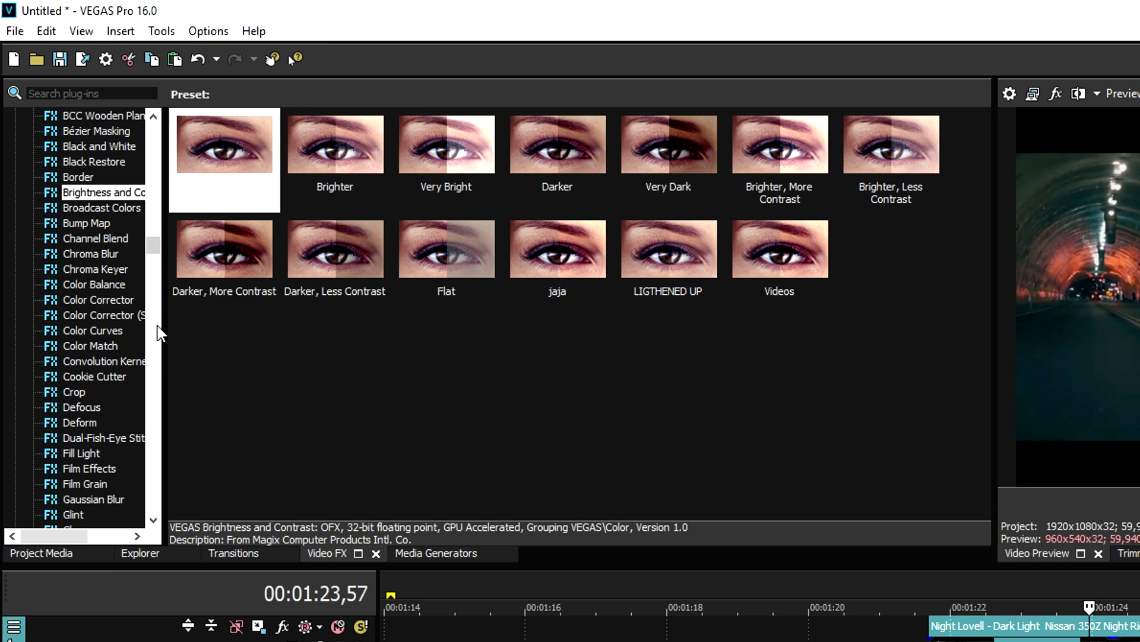
scroll(116, 191, "up", 2)
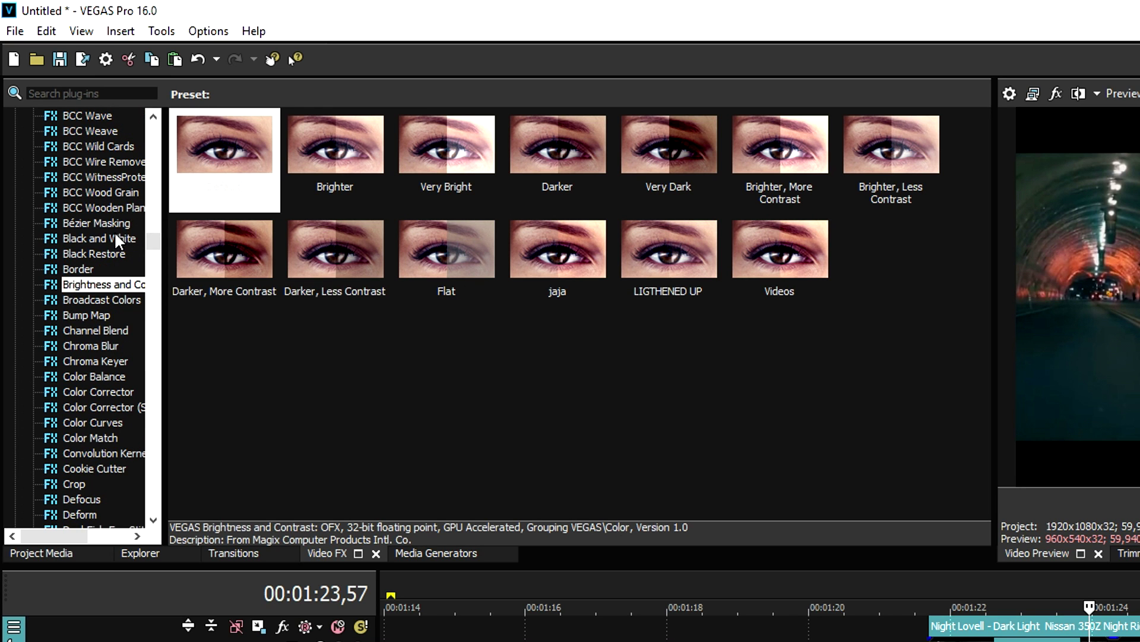
left_click(113, 223)
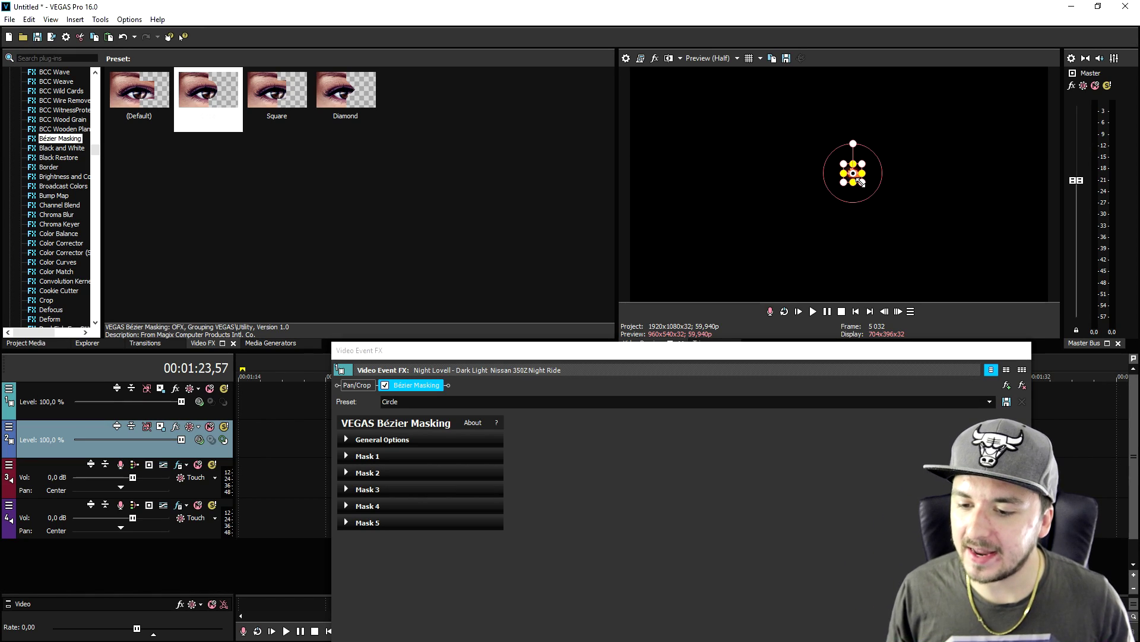
Shrink the Circle Bézier mask slightly in the preview and narrow the Video Event FX window.
left_click_drag(861, 181, 859, 181)
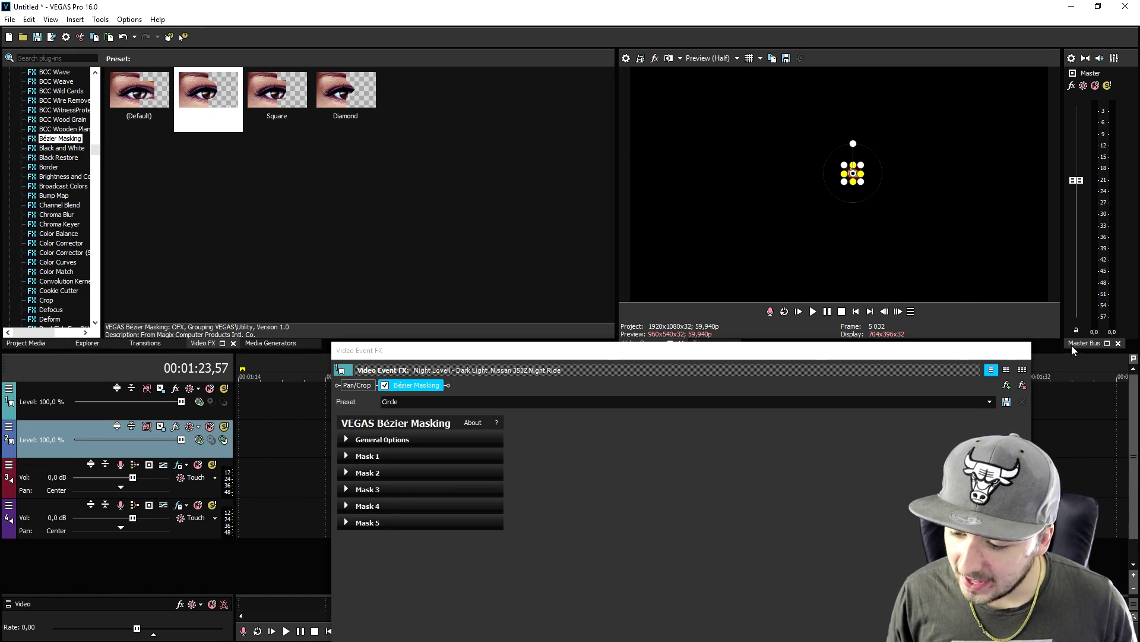
left_click_drag(1031, 343, 601, 361)
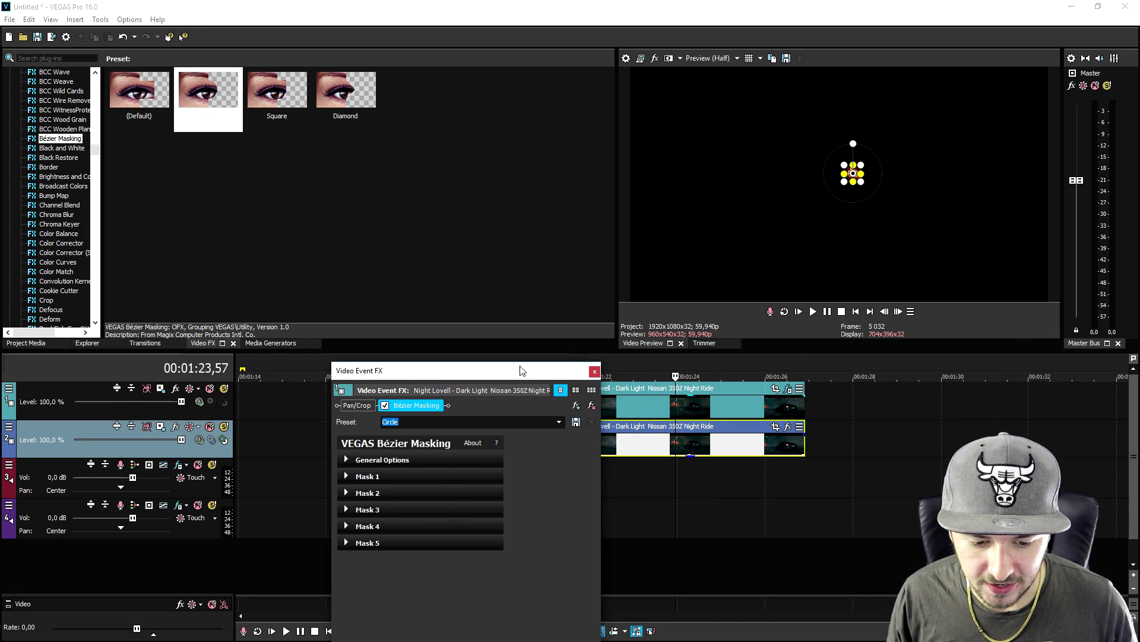
Set the mask's Blend to 0 and Mask 1's Feather to 14,626, revealing its Tracking controls.
left_click_drag(404, 369, 299, 54)
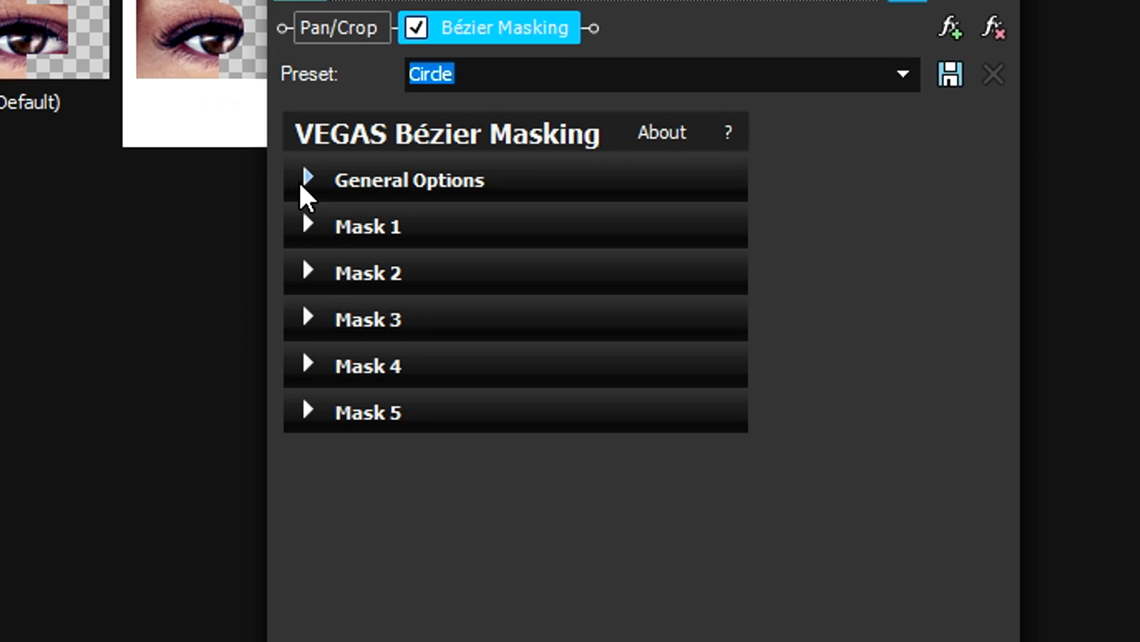
left_click(301, 182)
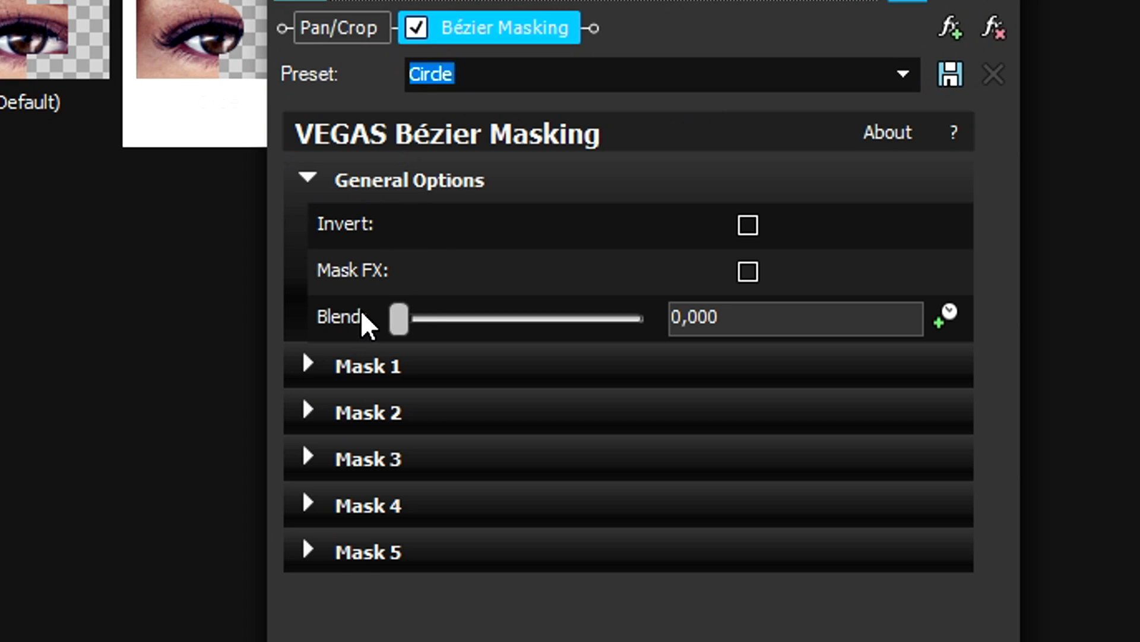
left_click_drag(574, 332, 351, 354)
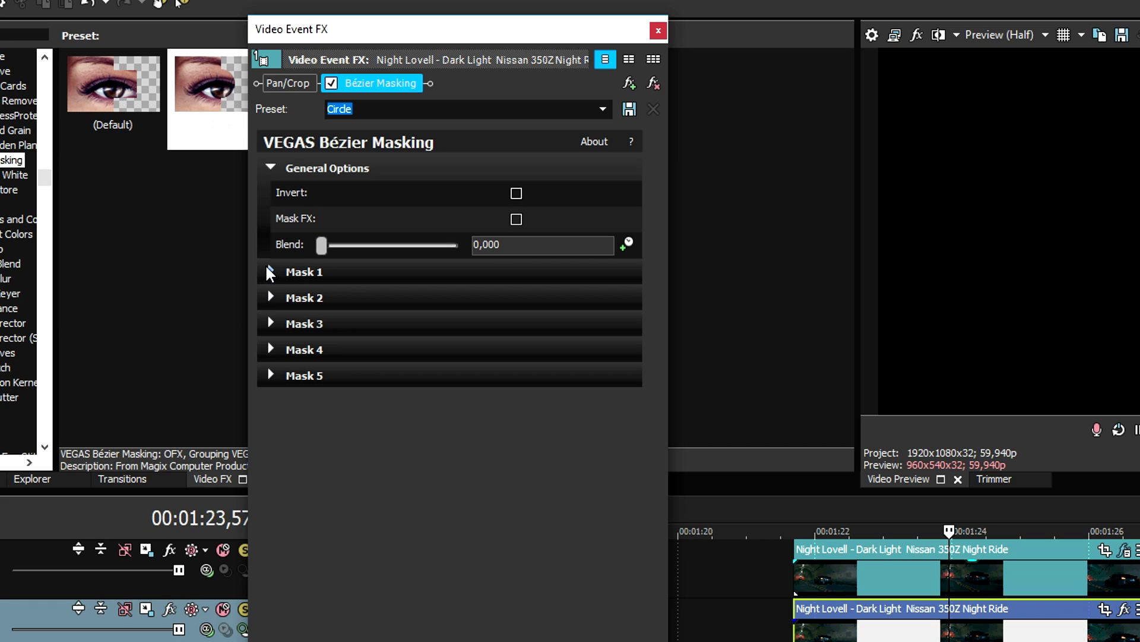
left_click(270, 272)
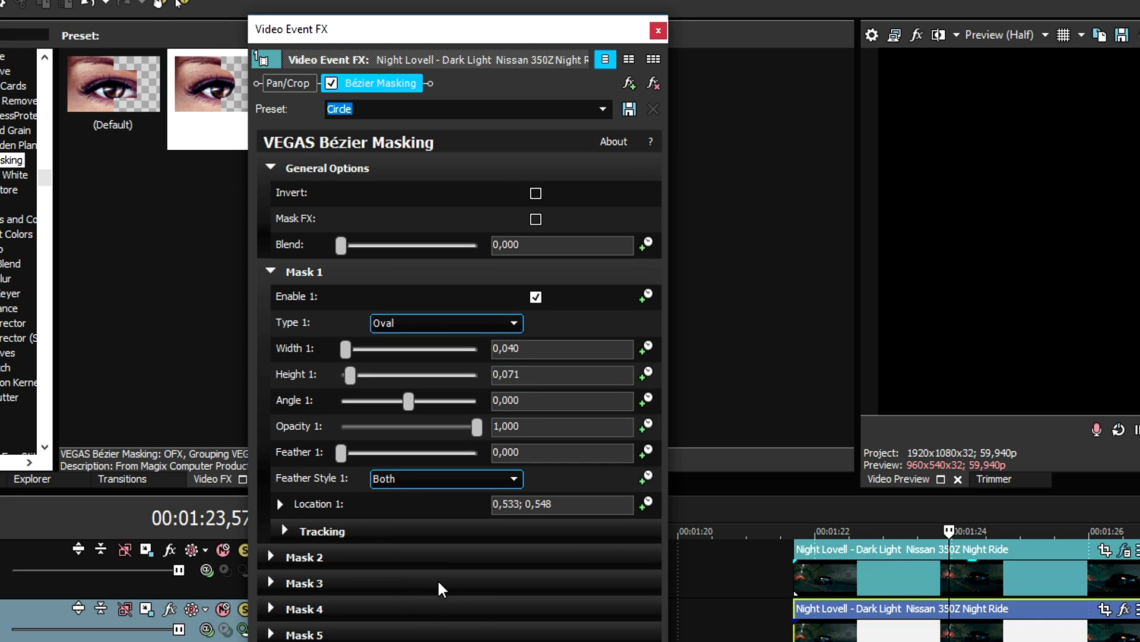
left_click_drag(339, 454, 379, 457)
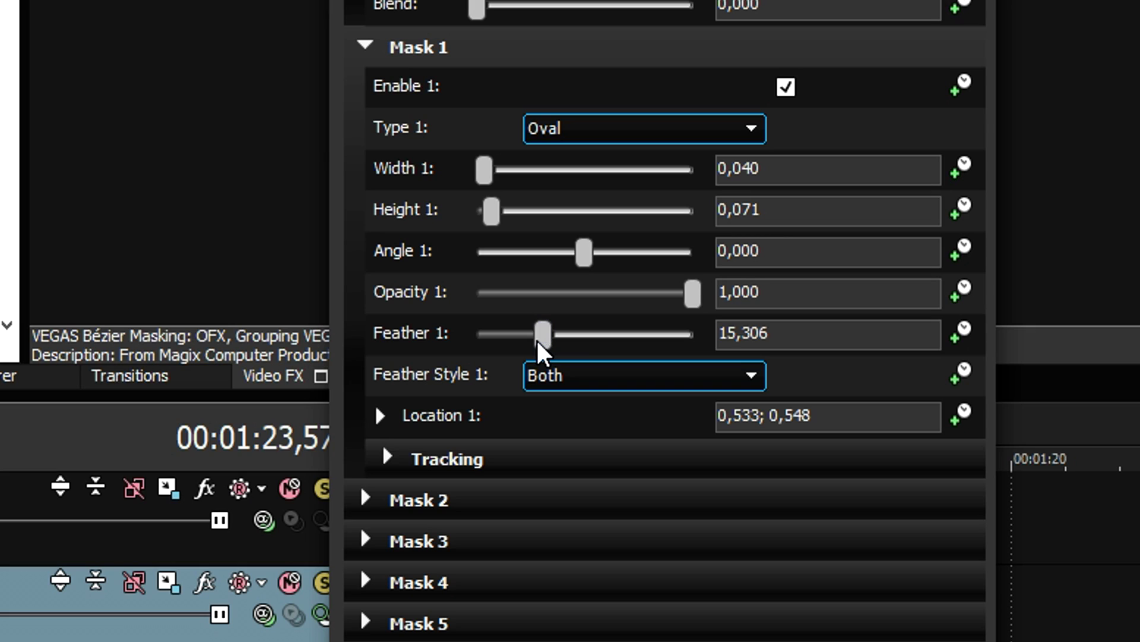
left_click_drag(539, 343, 537, 343)
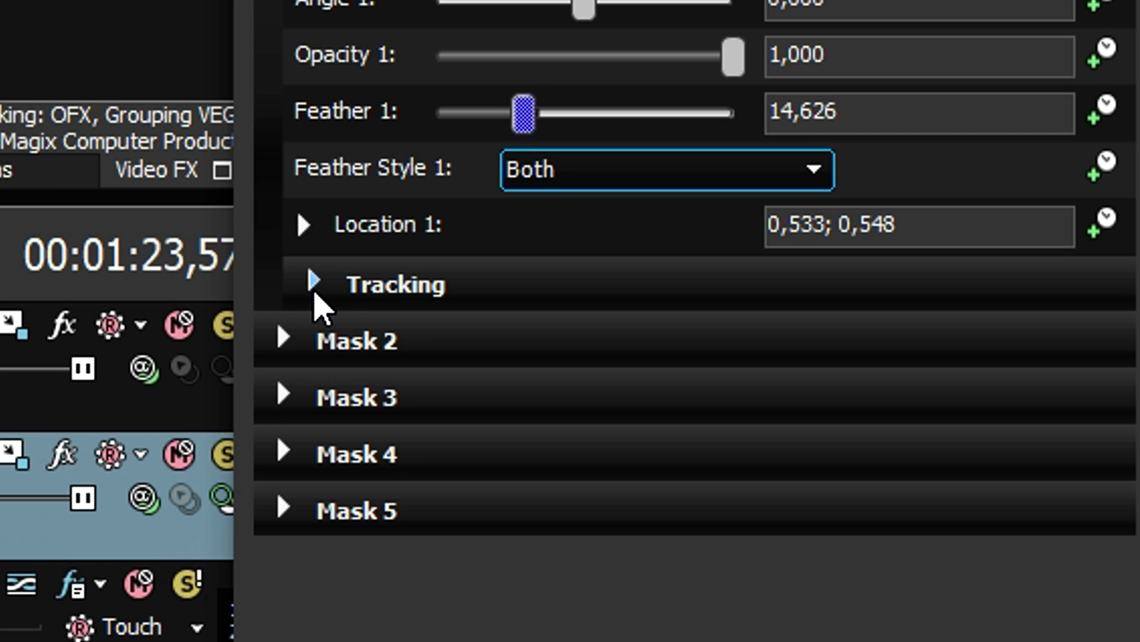
left_click(315, 296)
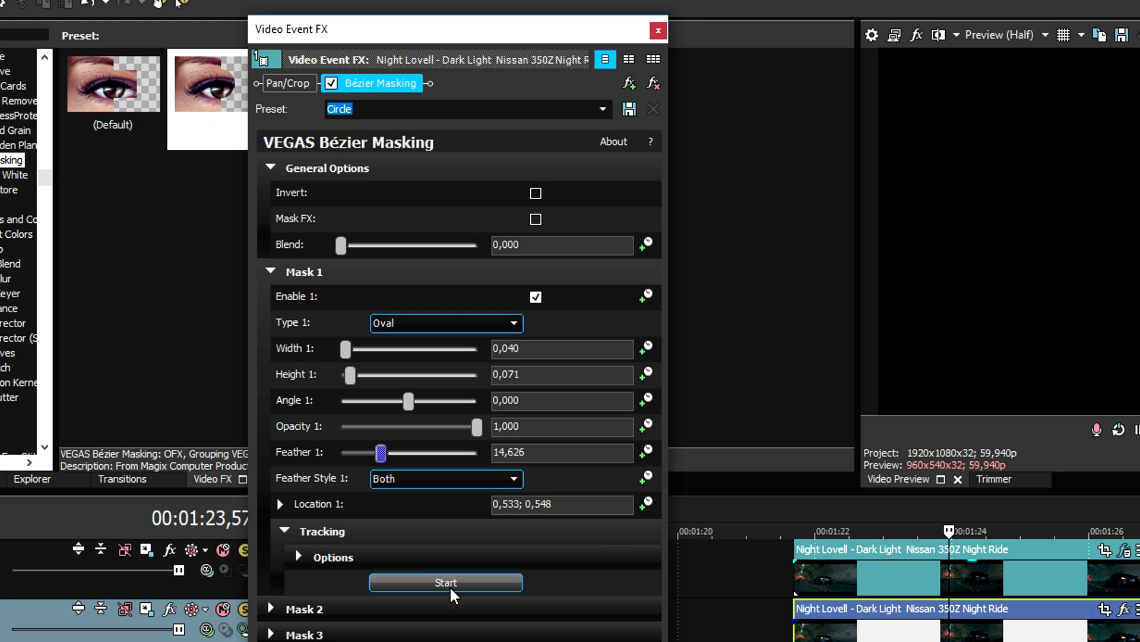
Track the circle mask from the clip start to keyframe its location, then close the effects window.
left_click(807, 588)
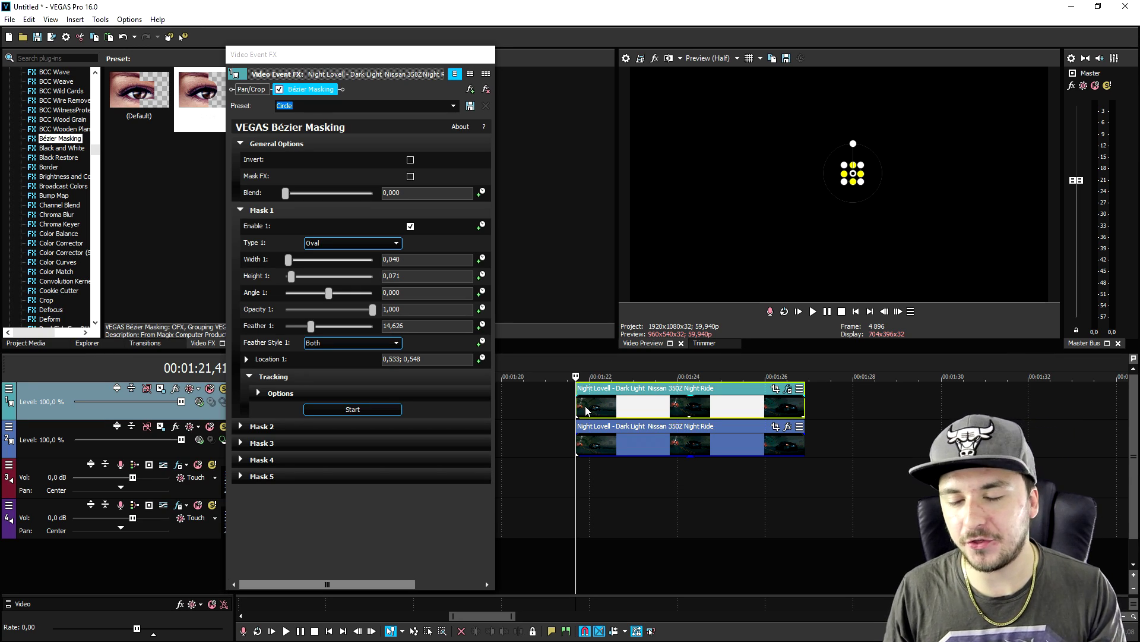
left_click(344, 412)
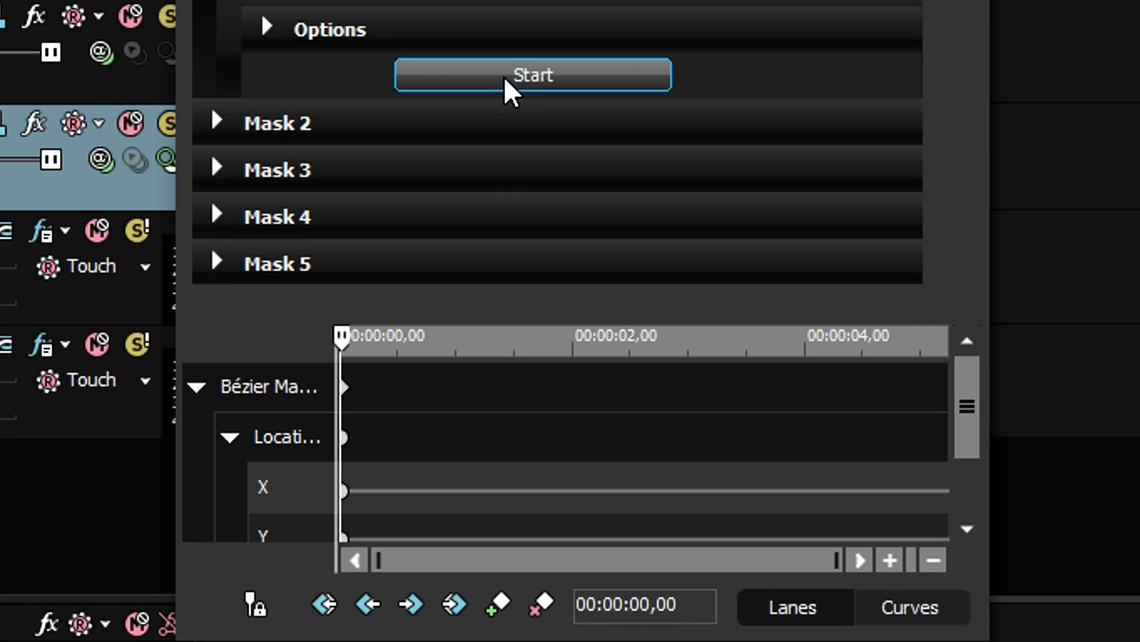
left_click(506, 82)
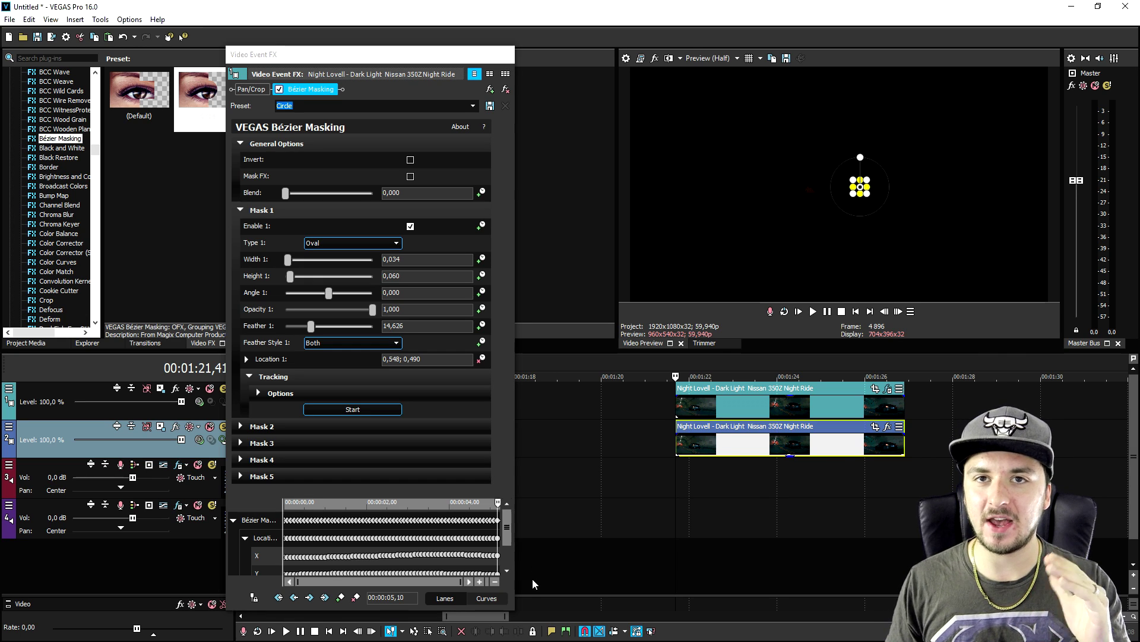
scroll(359, 544, "up", 5)
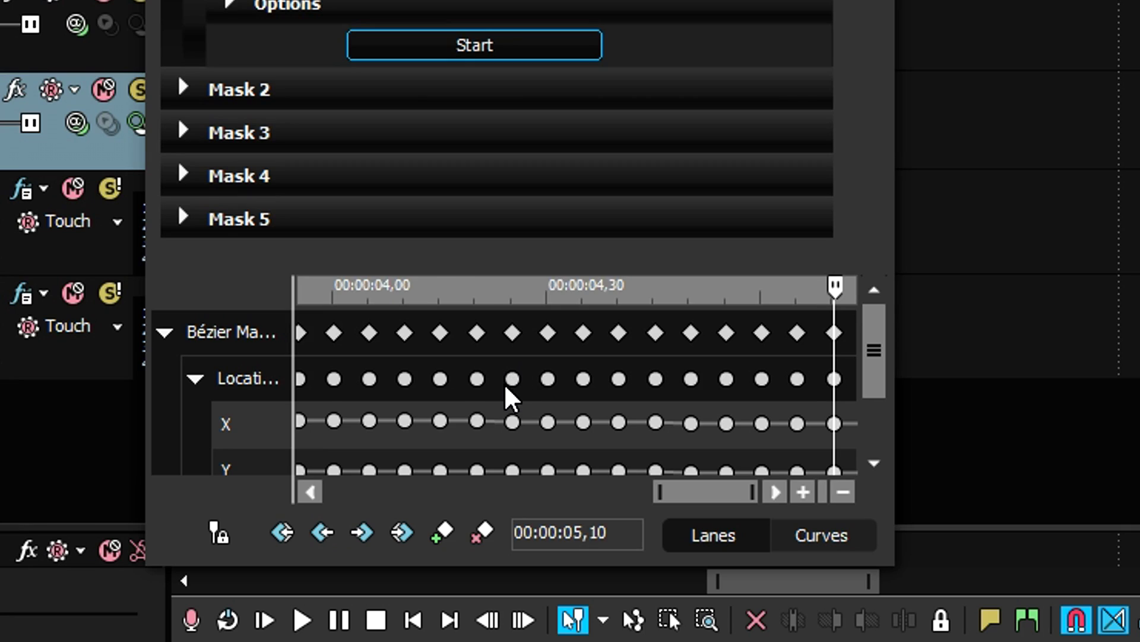
scroll(506, 389, "down", 5)
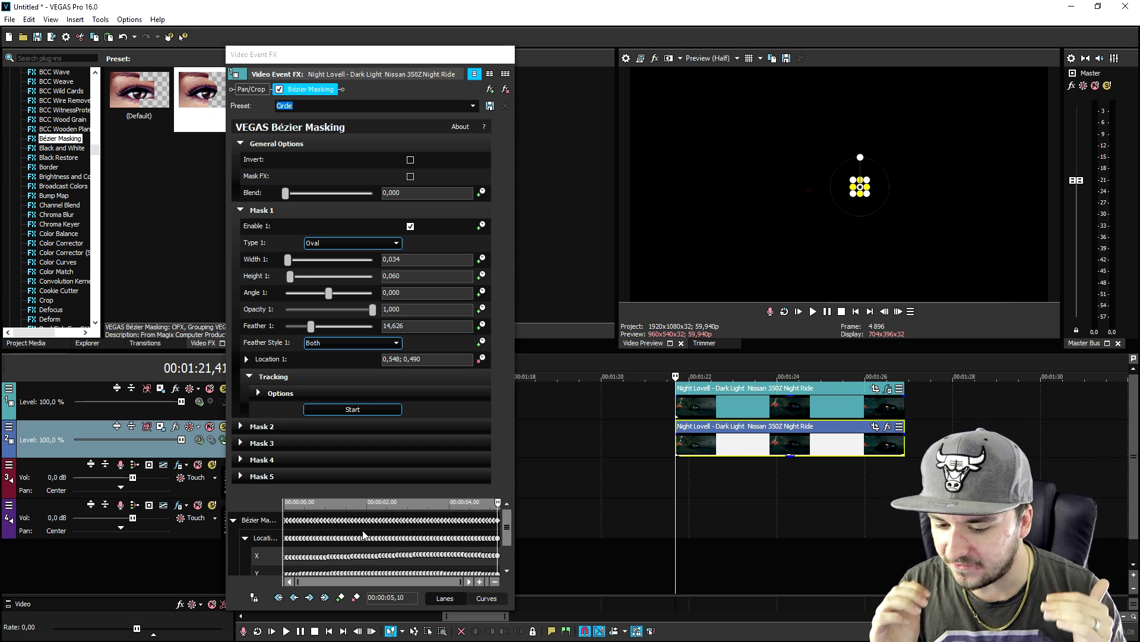
left_click(508, 54)
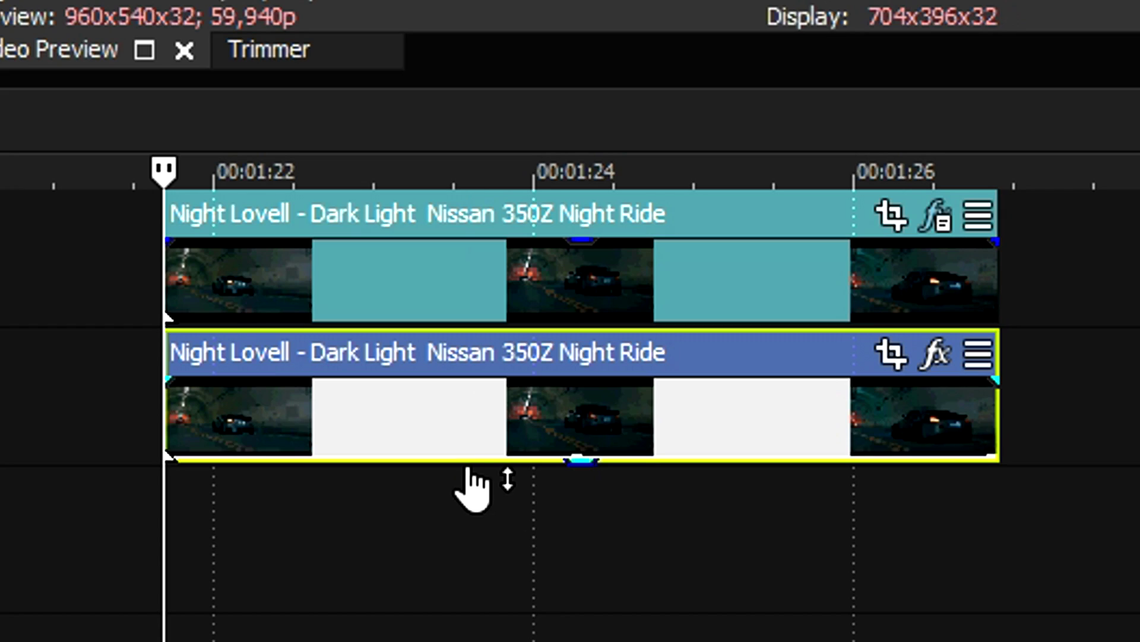
Restore the track-2 night-ride event to 100% opacity and pick Brightness and Contrast in Video FX.
left_click_drag(761, 462, 764, 435)
left_click_drag(483, 382, 479, 326)
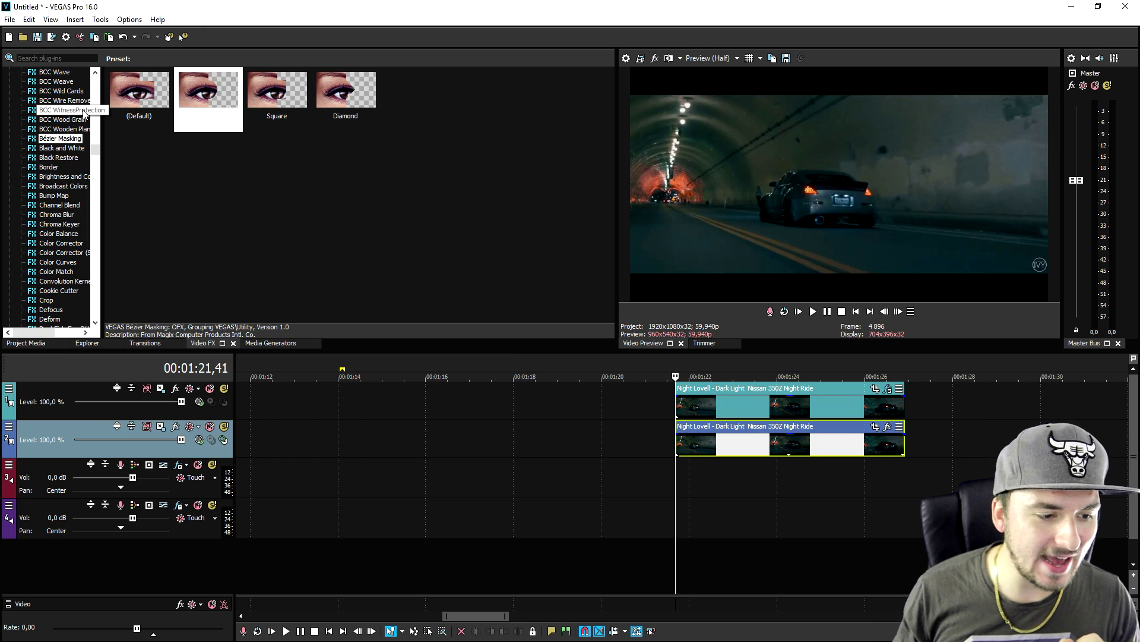
scroll(83, 116, "up", 20)
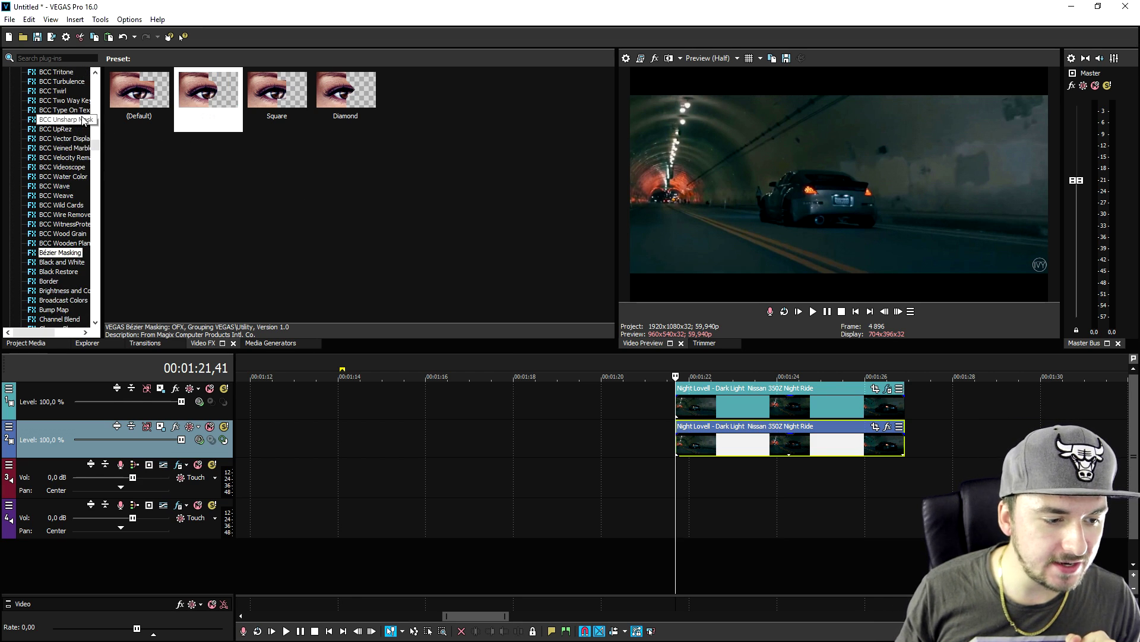
scroll(83, 119, "up", 3)
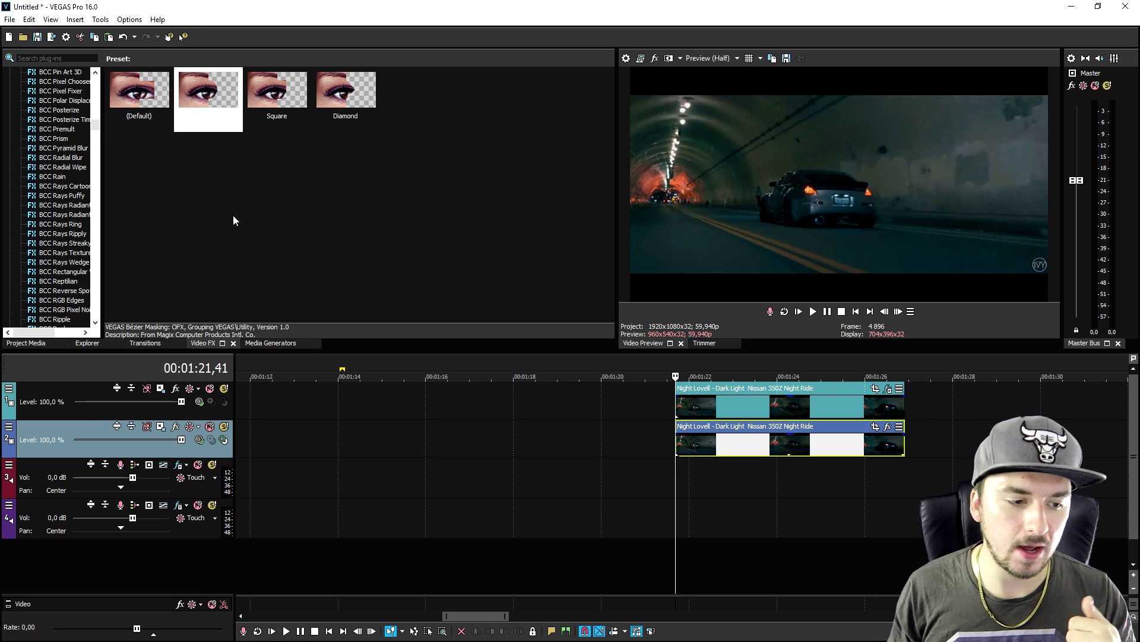
scroll(66, 143, "up", 20)
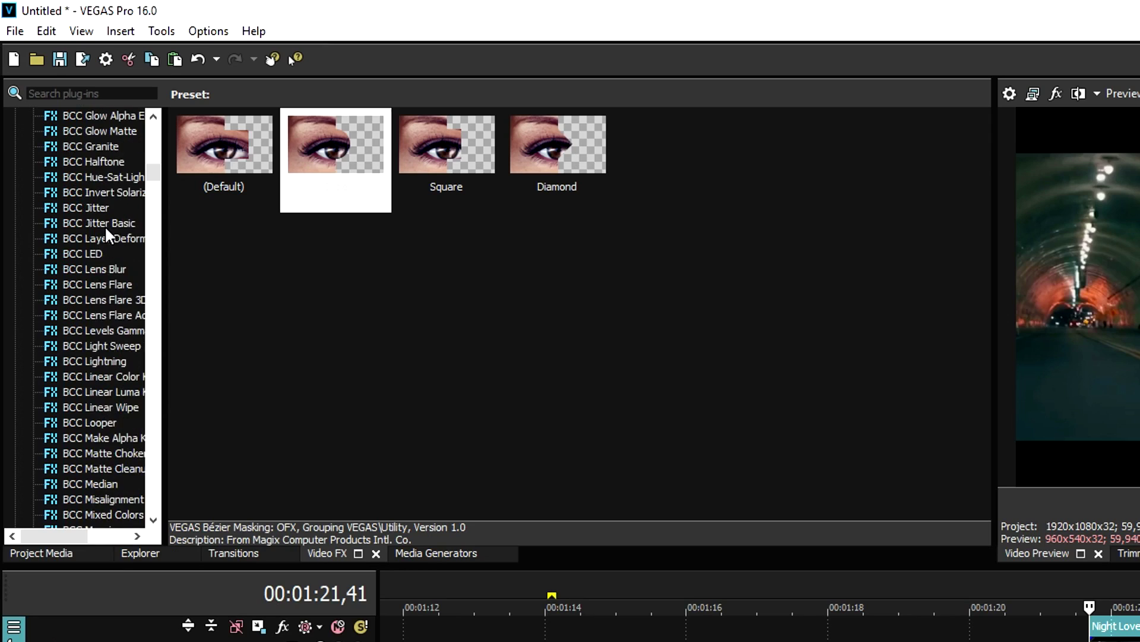
scroll(119, 235, "up", 15)
scroll(118, 235, "down", 20)
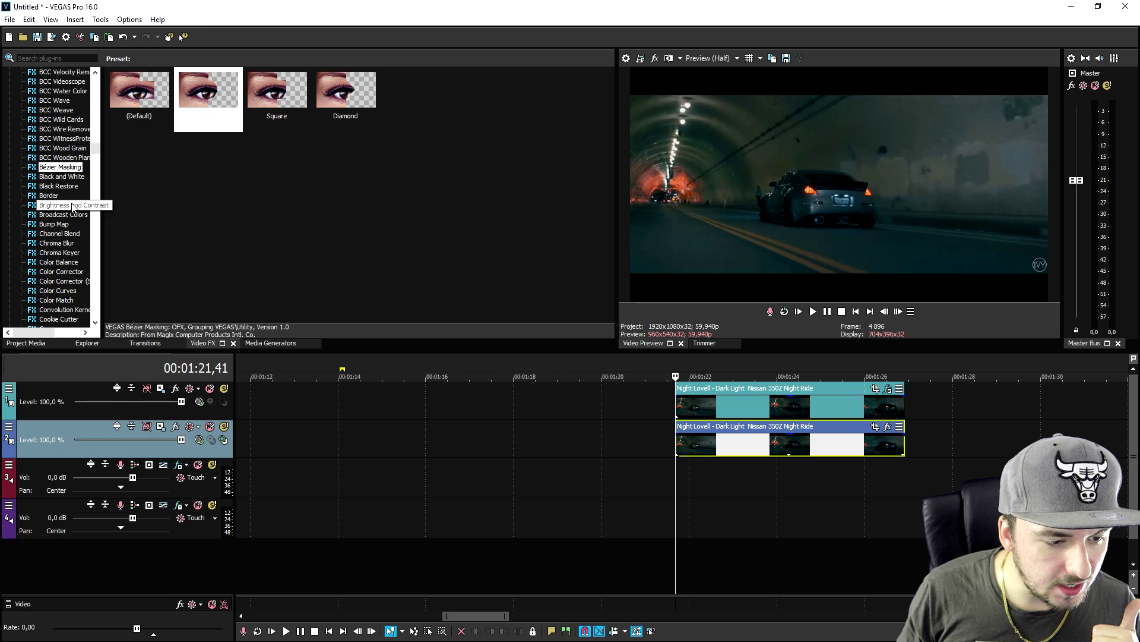
left_click(73, 205)
Apply the (Default) Brightness and Contrast preset to the masked clip with brightness 0,905 and contrast 0,755.
left_click_drag(136, 91, 559, 299)
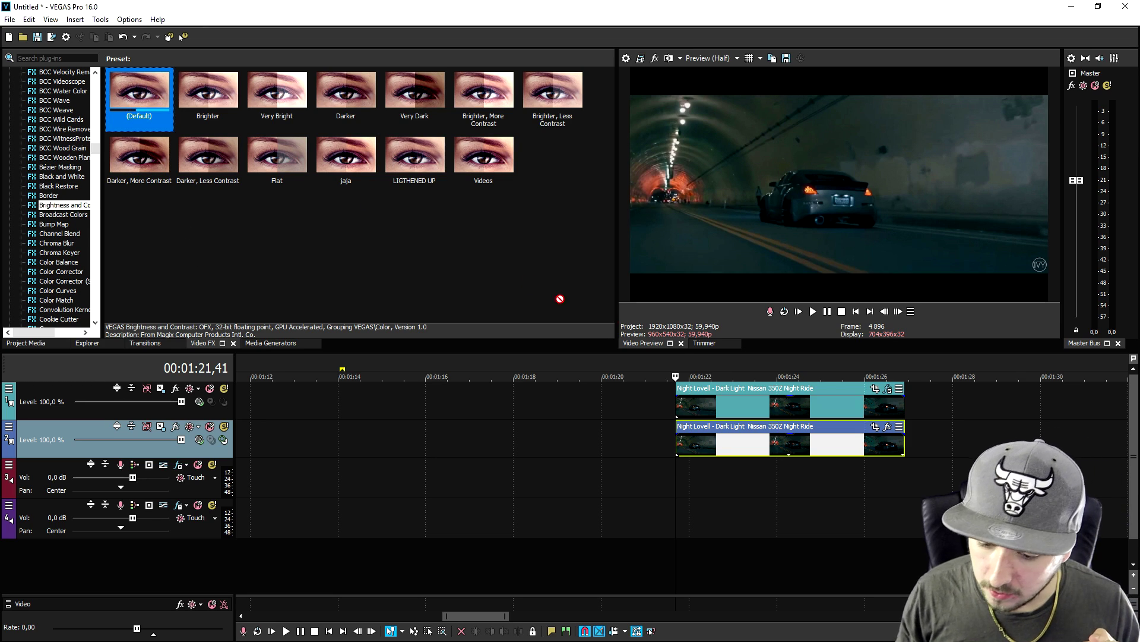
left_click_drag(742, 402, 743, 402)
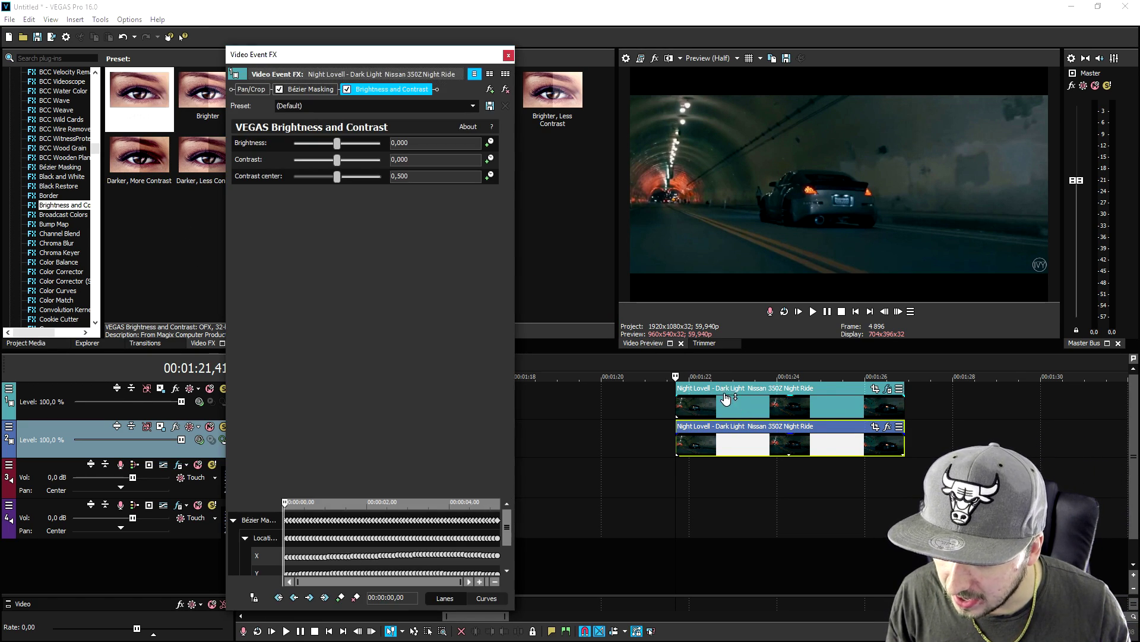
left_click_drag(337, 159, 351, 159)
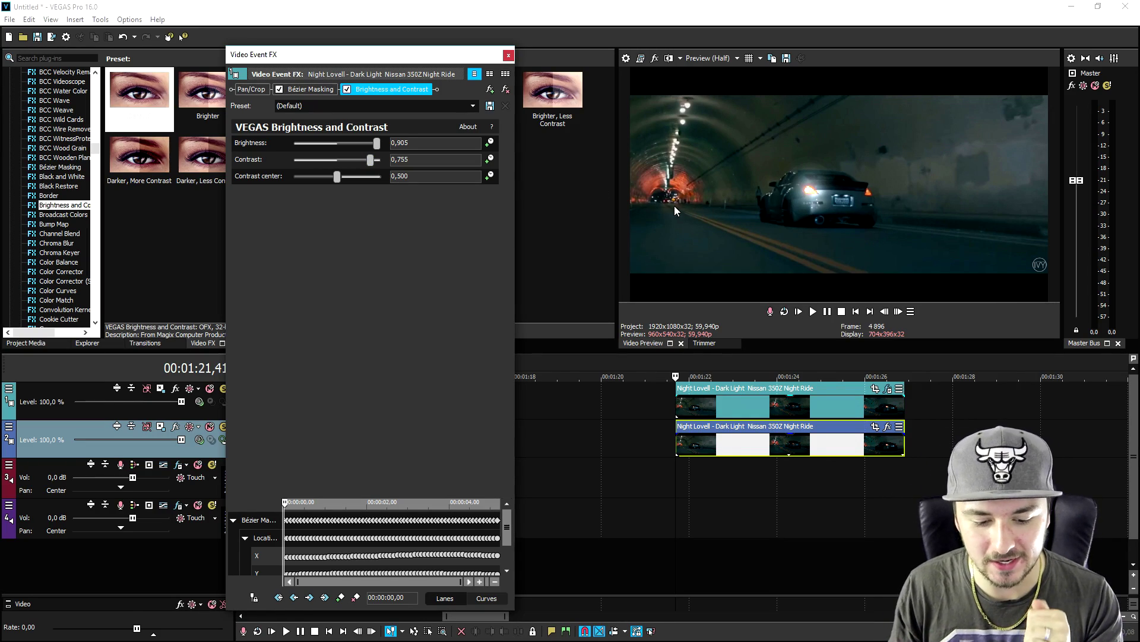
left_click(674, 362)
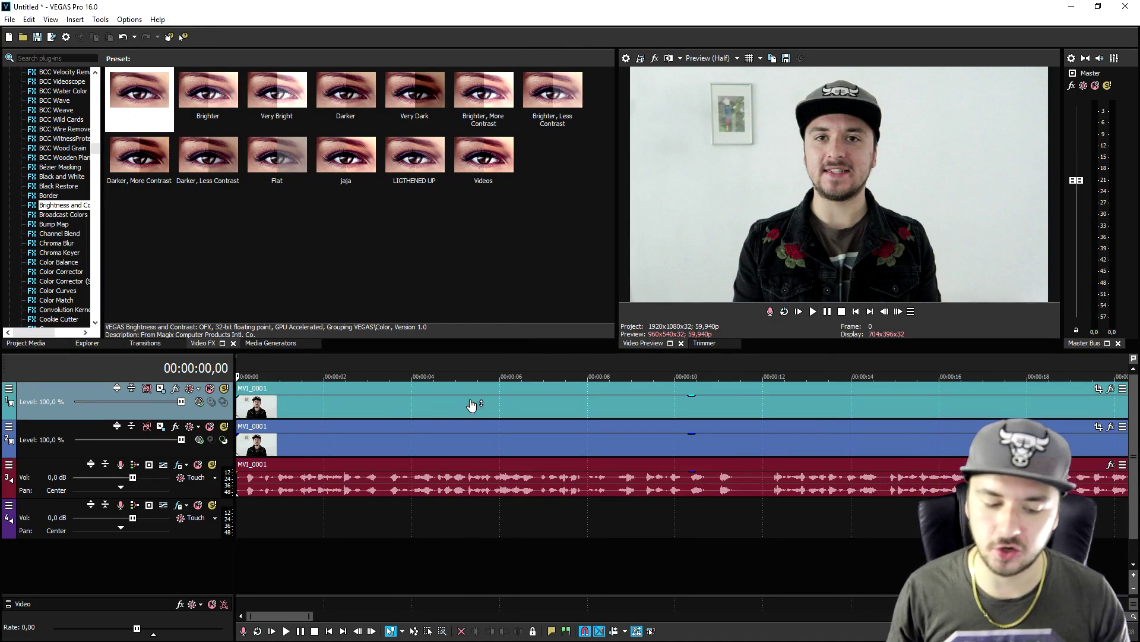
Play the talking-head clip MVI_0001 to find the hand wave and split the event where it begins.
scroll(372, 411, "down", 5)
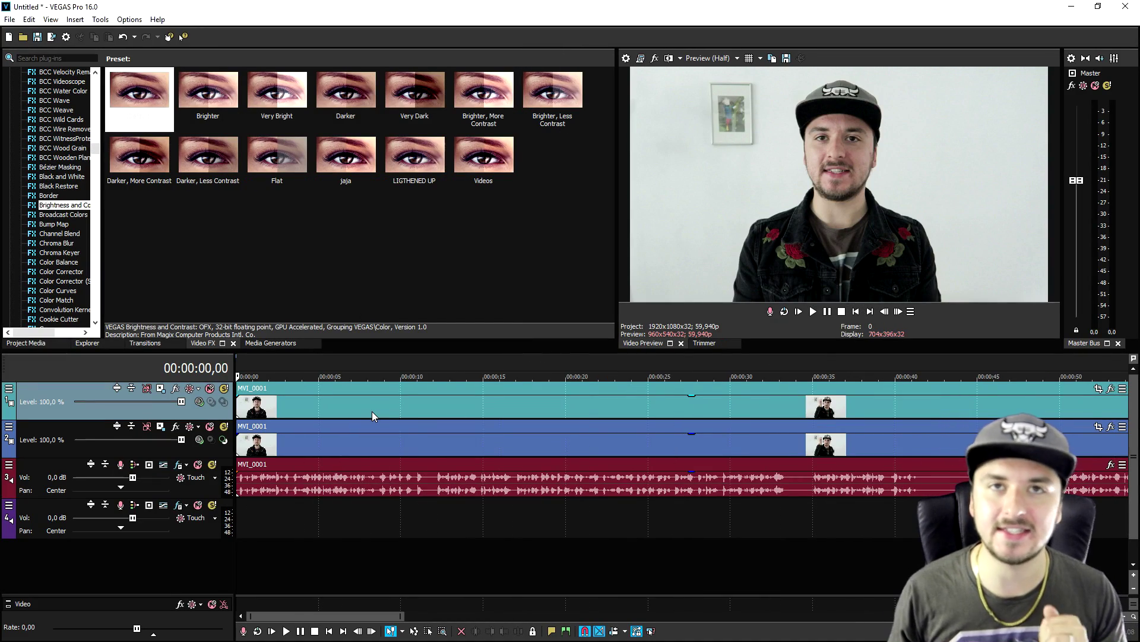
left_click(347, 364)
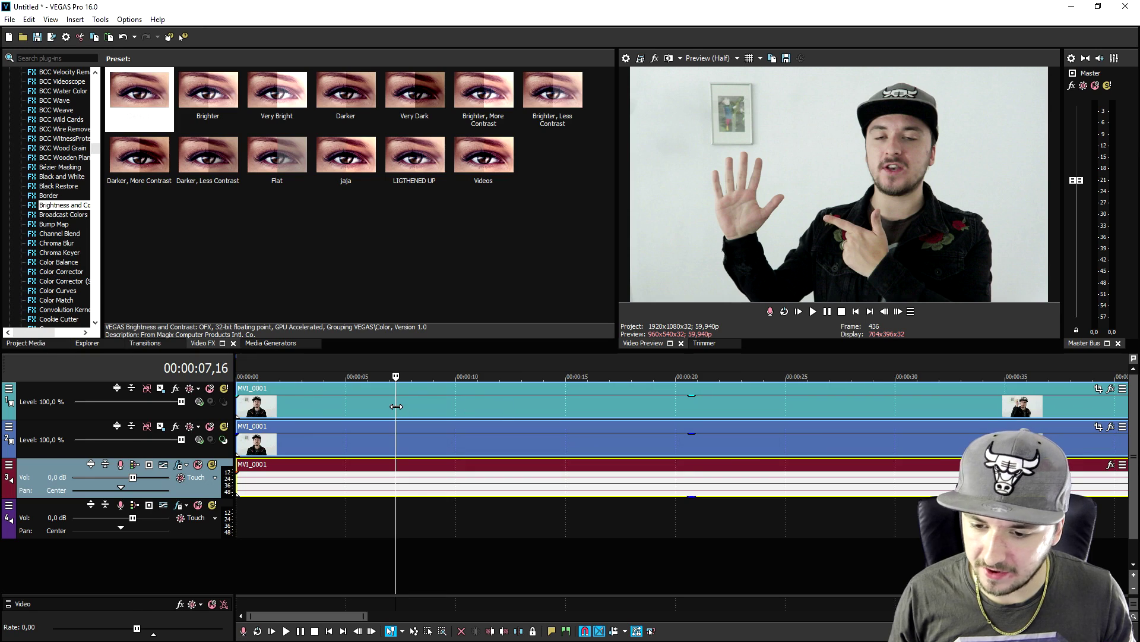
left_click(396, 407)
key("space")
scroll(573, 411, "up", 3)
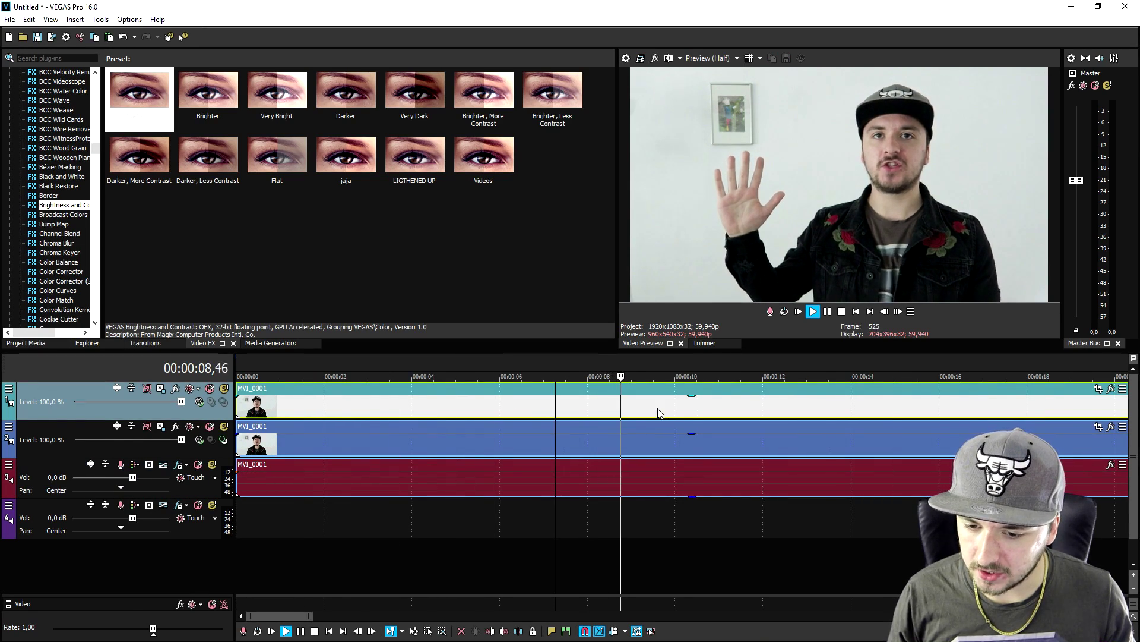
key("space")
left_click(641, 409)
left_click(697, 410)
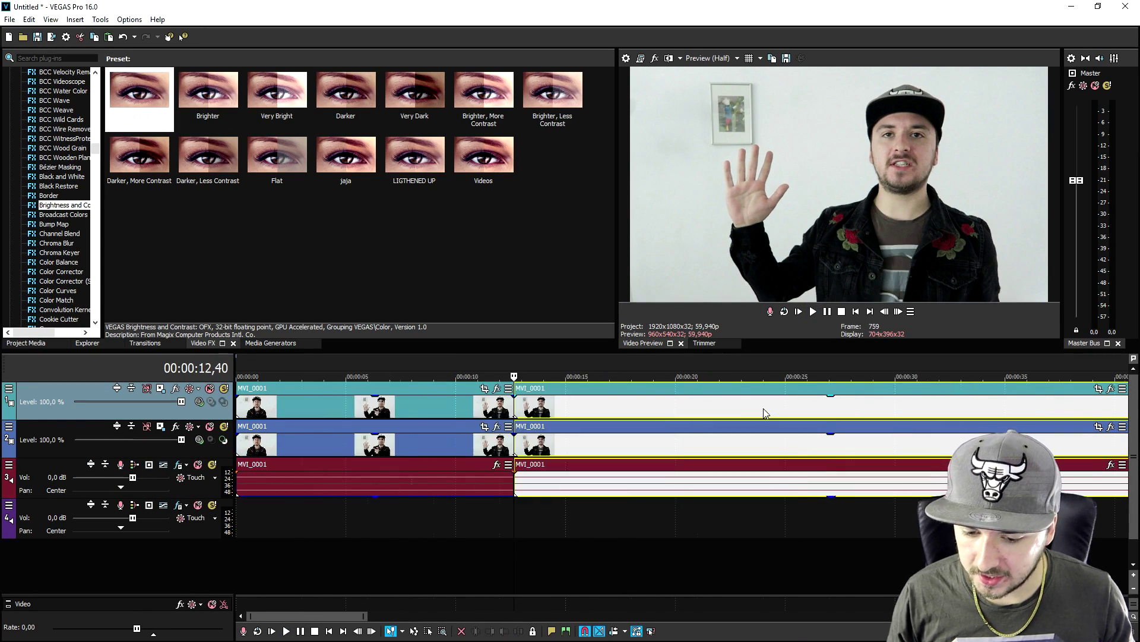
key("space")
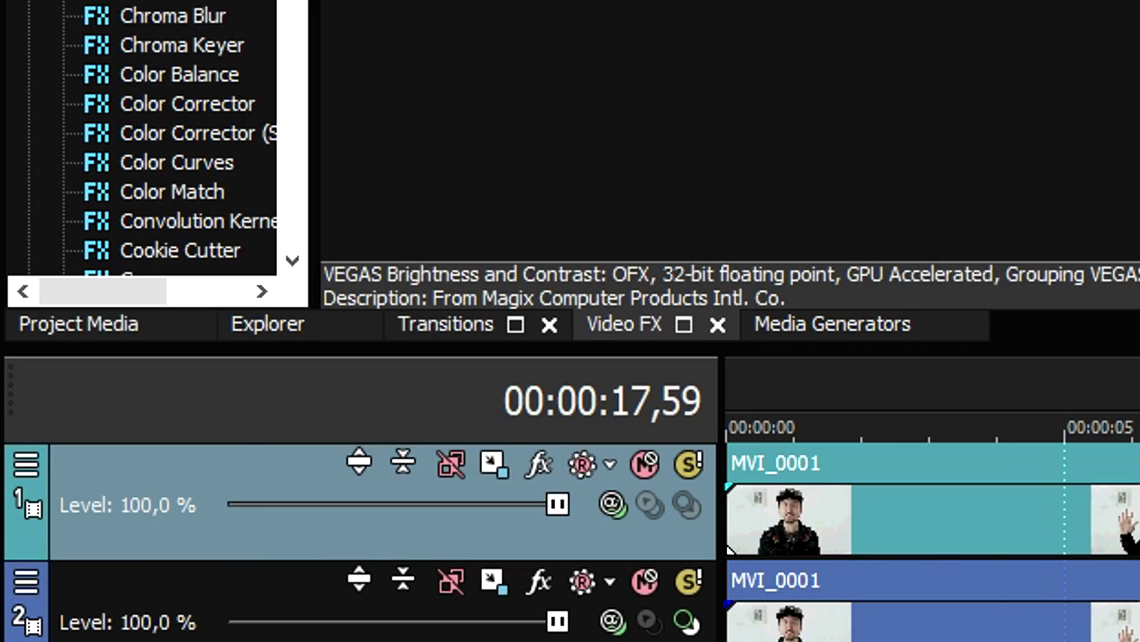
Apply the (Default) Bézier Masking preset to the hand-wave event.
scroll(66, 188, "up", 10)
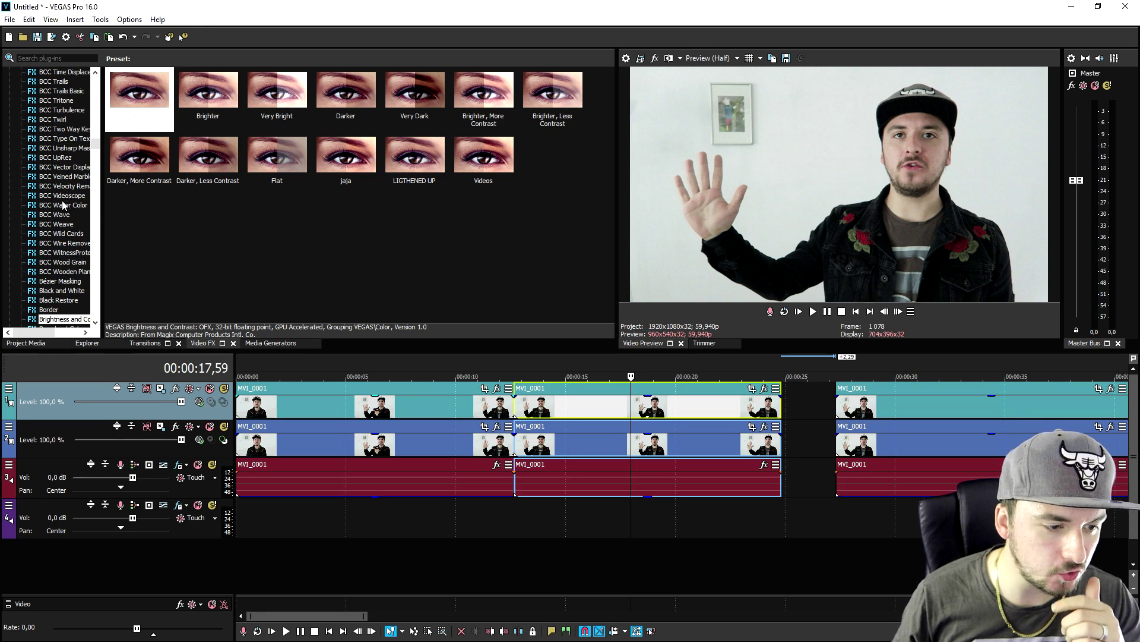
scroll(65, 188, "down", 10)
left_click(58, 138)
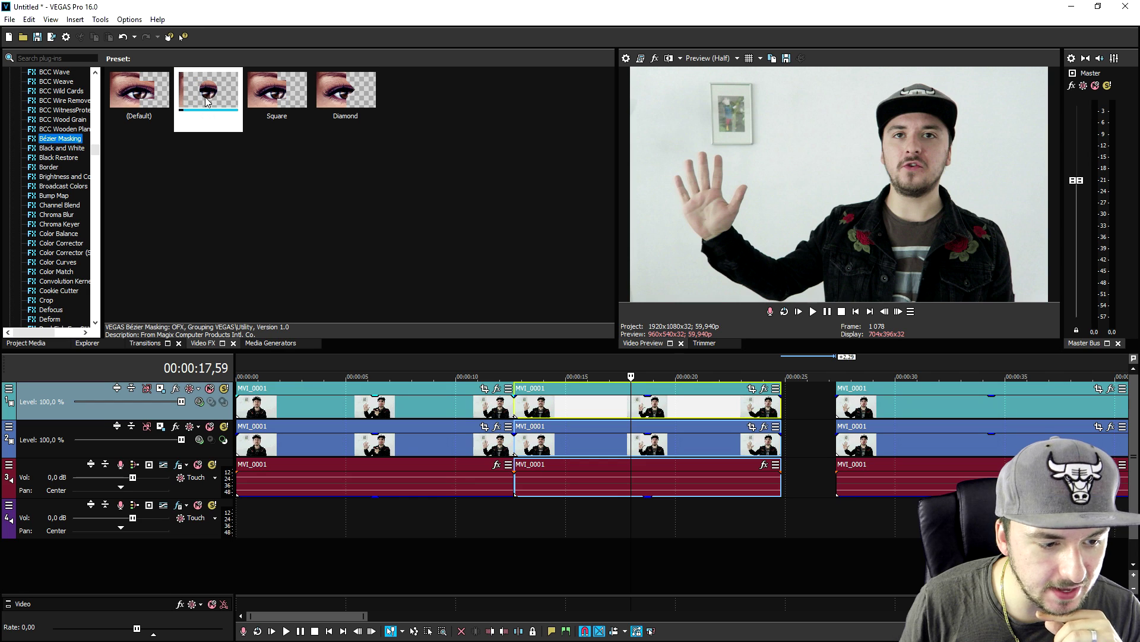
left_click(137, 89)
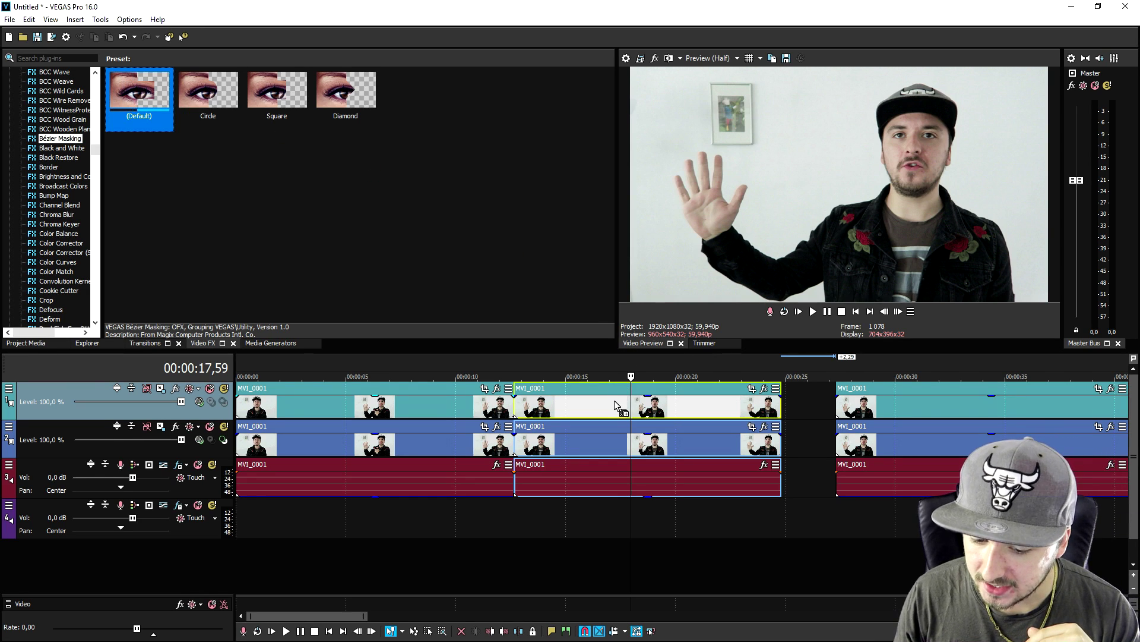
left_click_drag(618, 407, 619, 408)
Fit the mask rectangle over the raised hand, about 0,192 wide by 0,385 high.
left_click(689, 437)
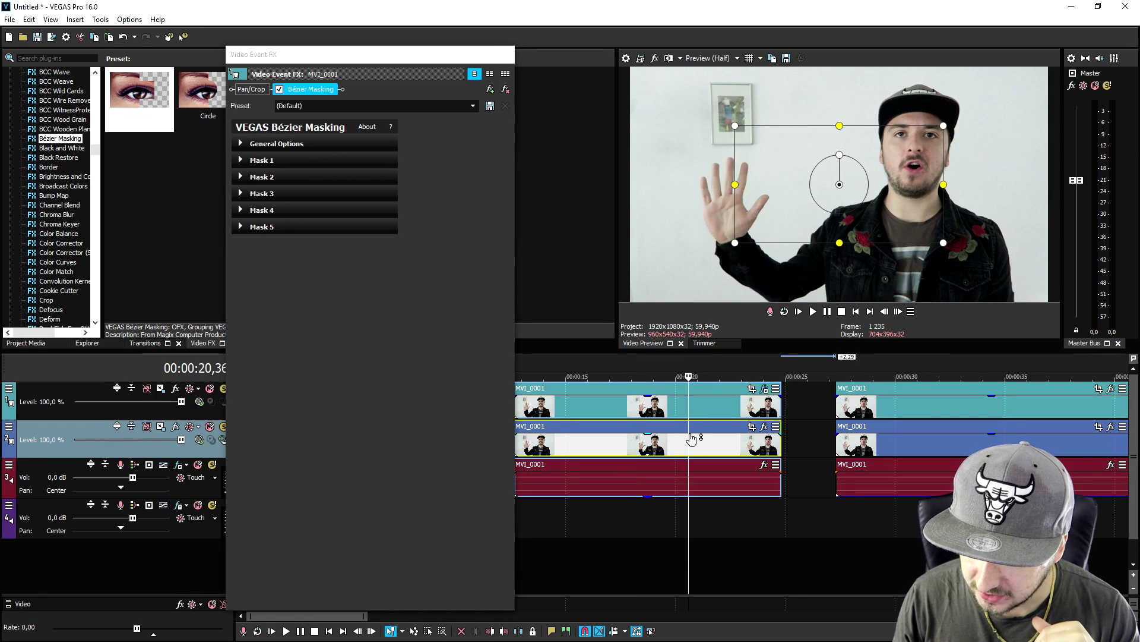
left_click_drag(943, 206, 732, 194)
mouse_move(766, 229)
left_mouse_down()
mouse_move(780, 246)
mouse_move(771, 238)
left_mouse_up()
left_click_drag(733, 191, 734, 199)
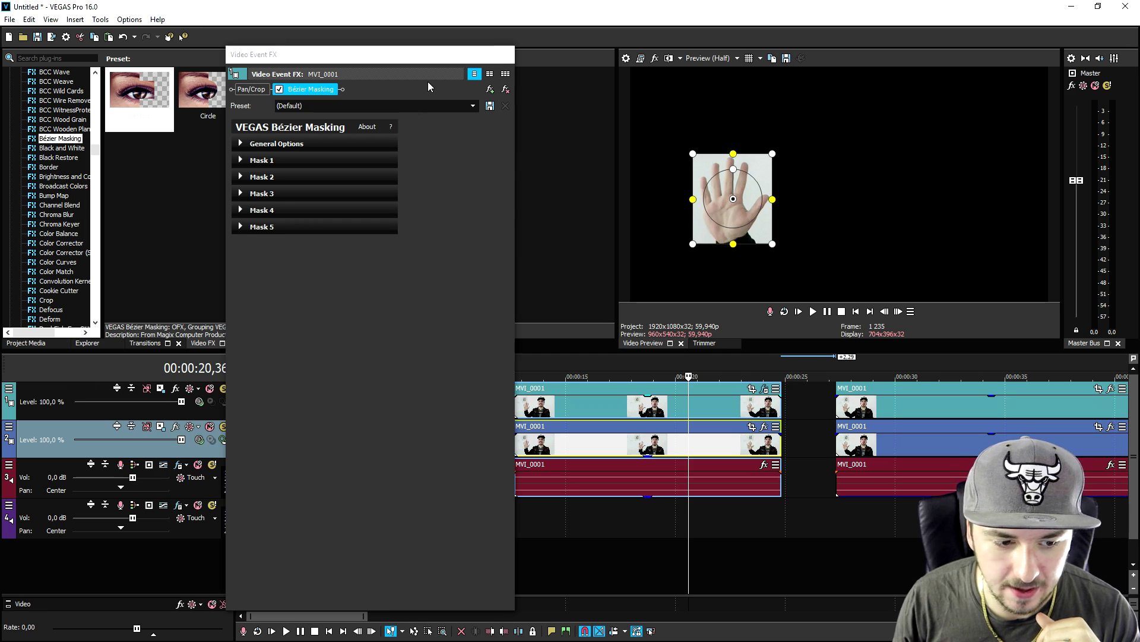
left_click(242, 160)
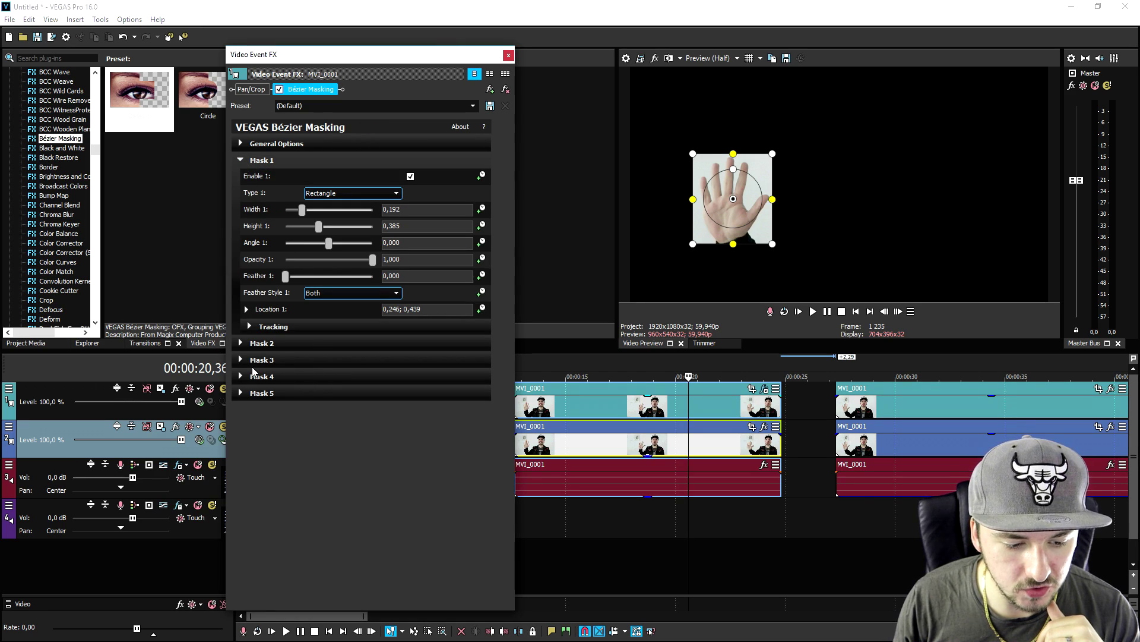
Run Mask 1 tracking so the hand mask follows the wave, then close the effects window.
left_click(249, 327)
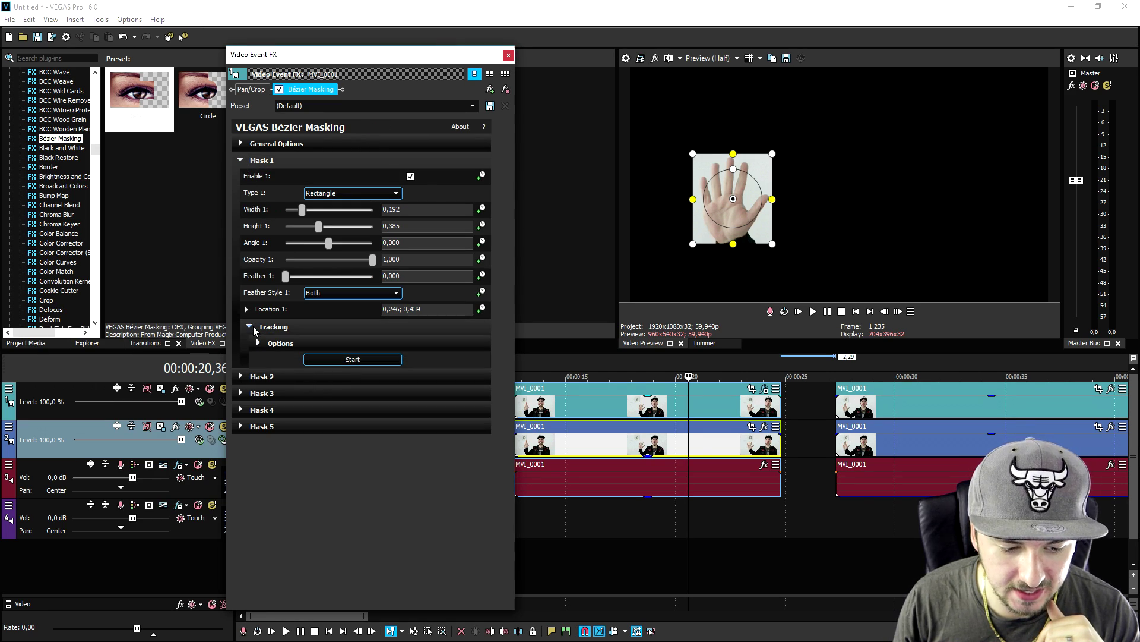
left_click(353, 359)
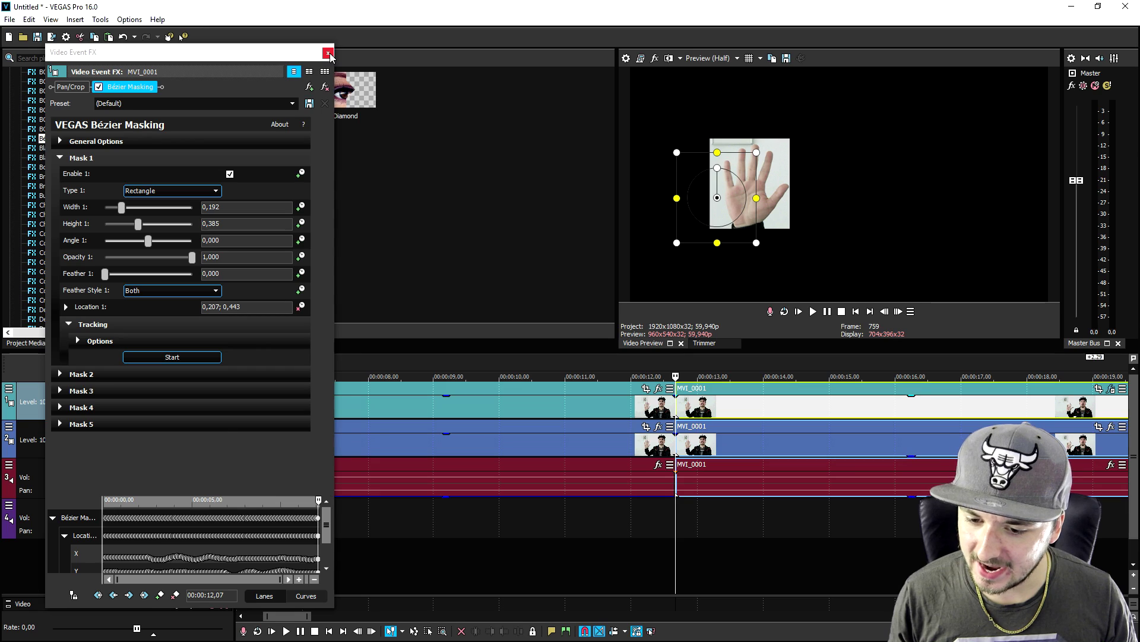
left_click(328, 53)
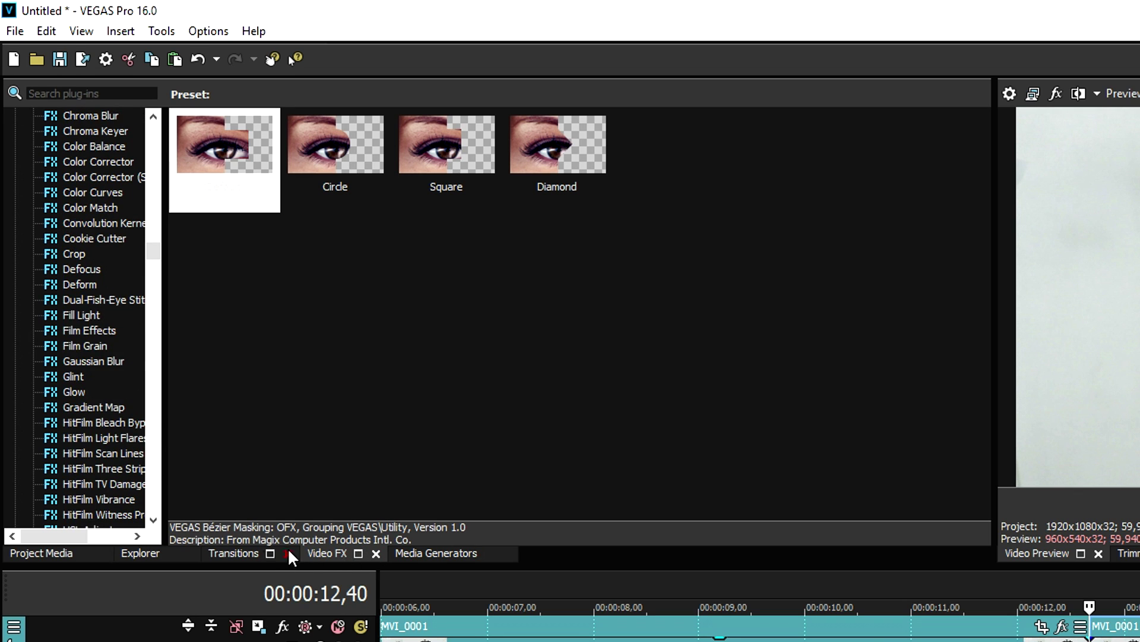
Pick the Gaussian Blur effect and browse its presets for Light Blur.
left_click(105, 359)
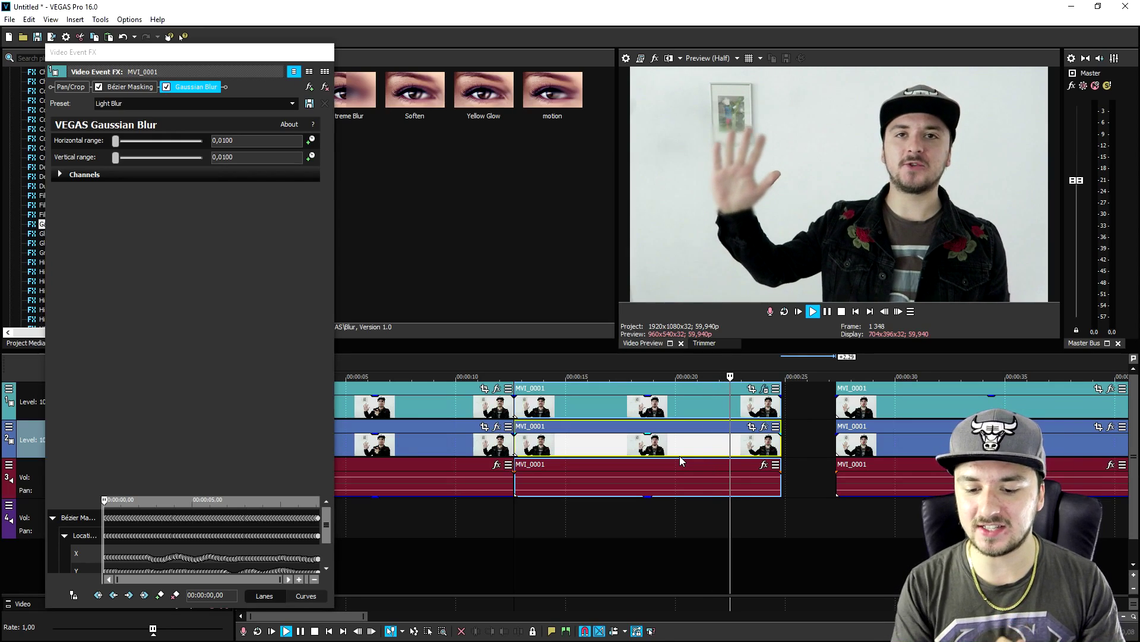
scroll(922, 440, "down", 3)
scroll(849, 396, "down", 4)
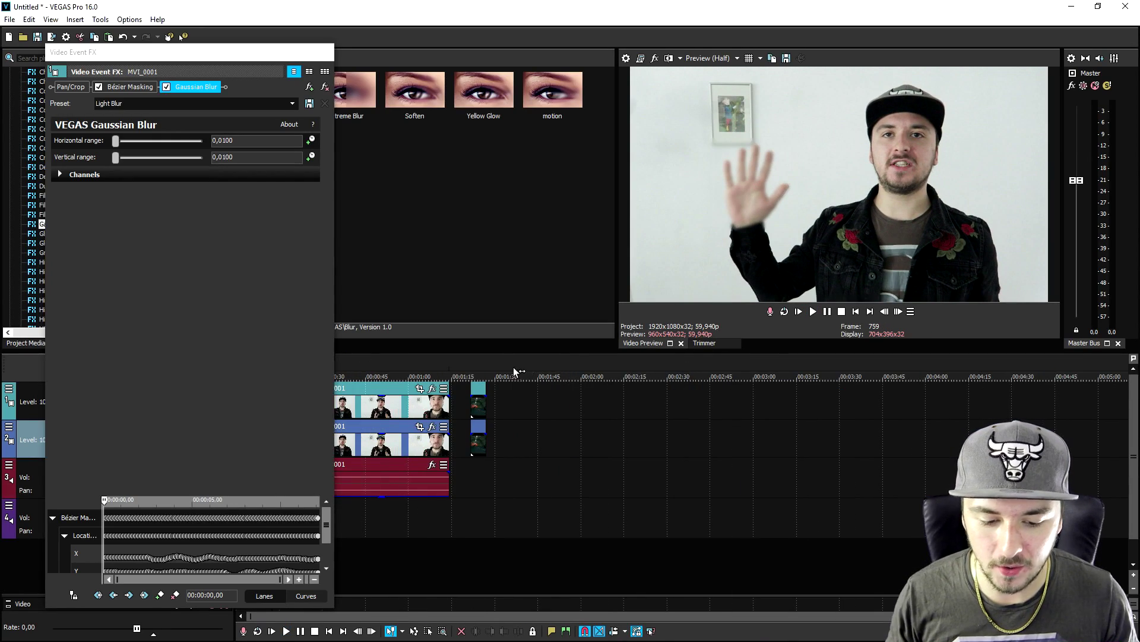
Jump the cursor to about 00:01:20 and zoom in on the Night Lovell night-ride events.
left_click(466, 368)
scroll(868, 389, "up", 5)
scroll(773, 377, "up", 2)
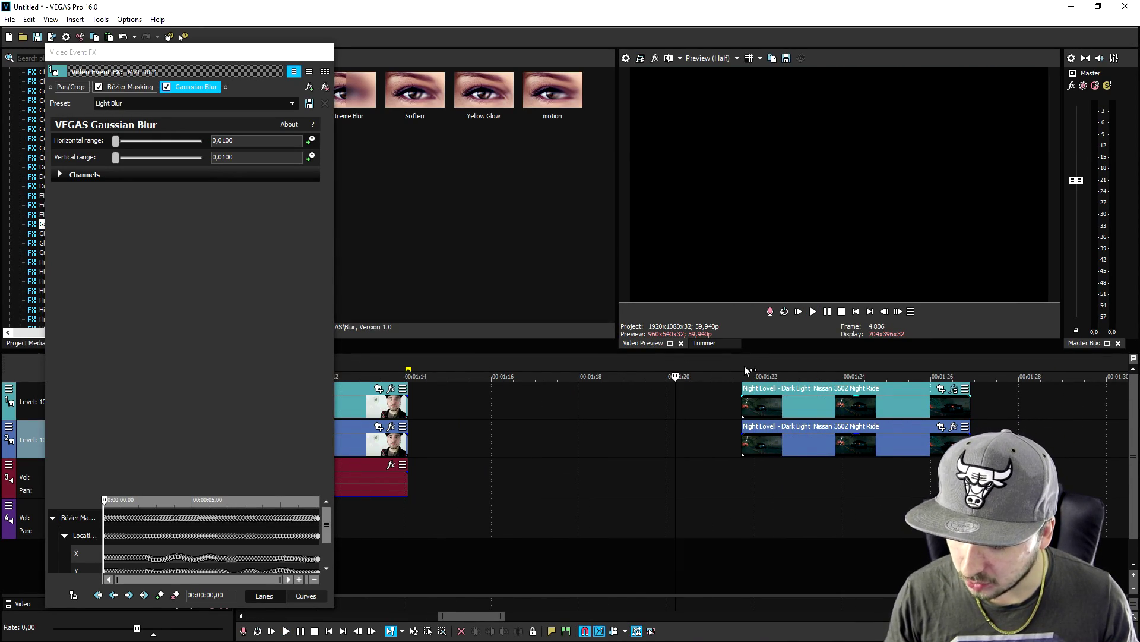